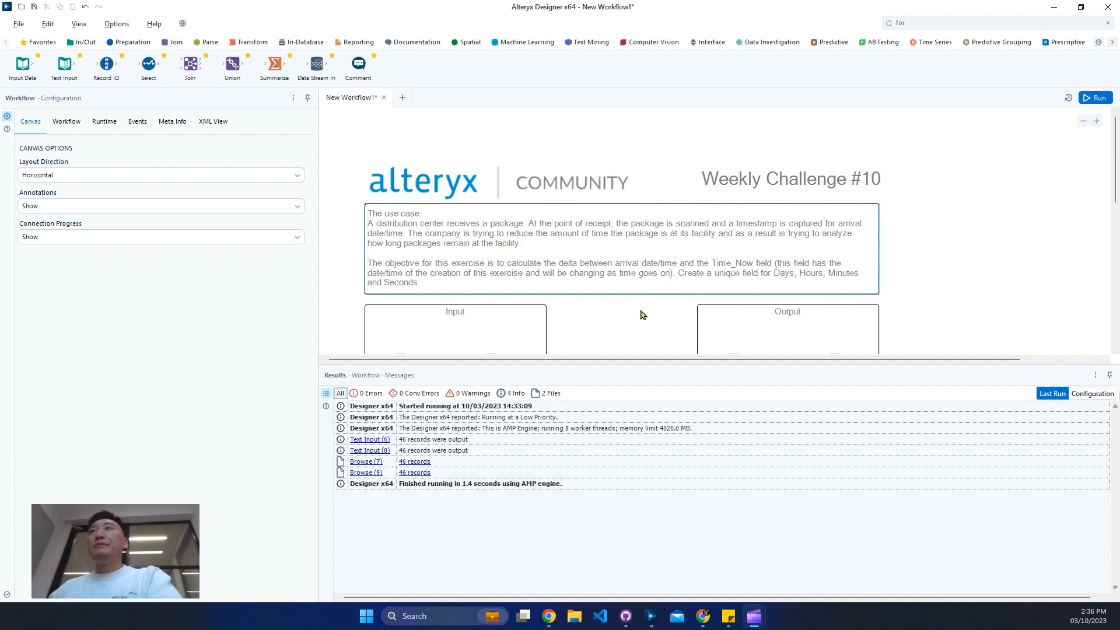
# Examine the TIMESTAMP and Time_Now values in the Input section's Browse data
pyautogui.scroll(-1, 624, 313)
pyautogui.click(519, 295)
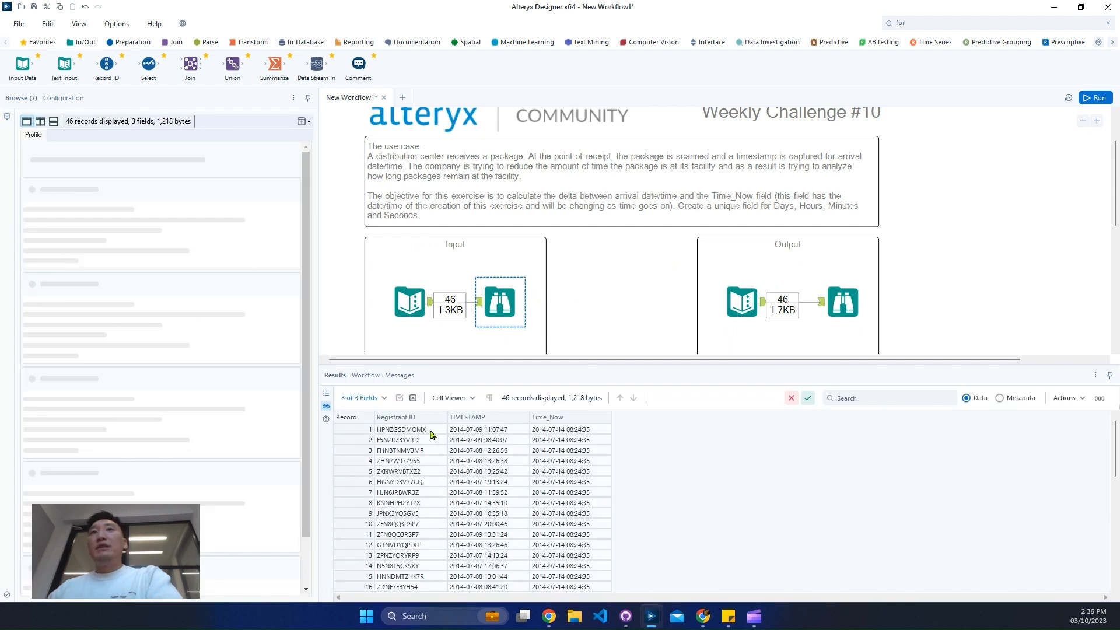
pyautogui.moveTo(476, 430); pyautogui.dragTo(614, 477)
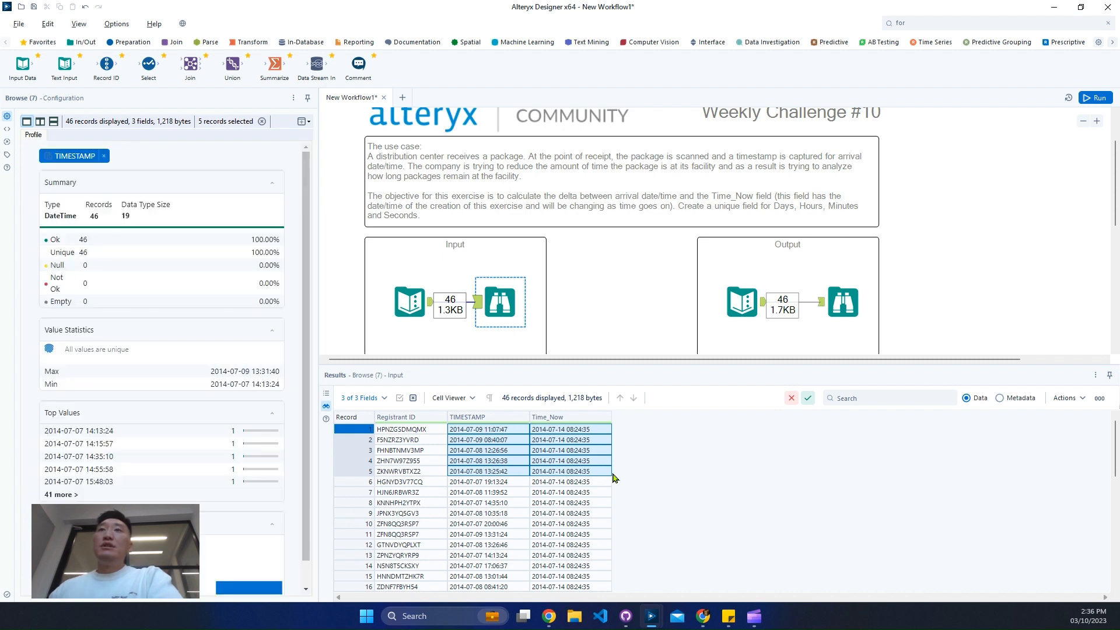
pyautogui.scroll(-7, 615, 478)
pyautogui.scroll(6, 613, 478)
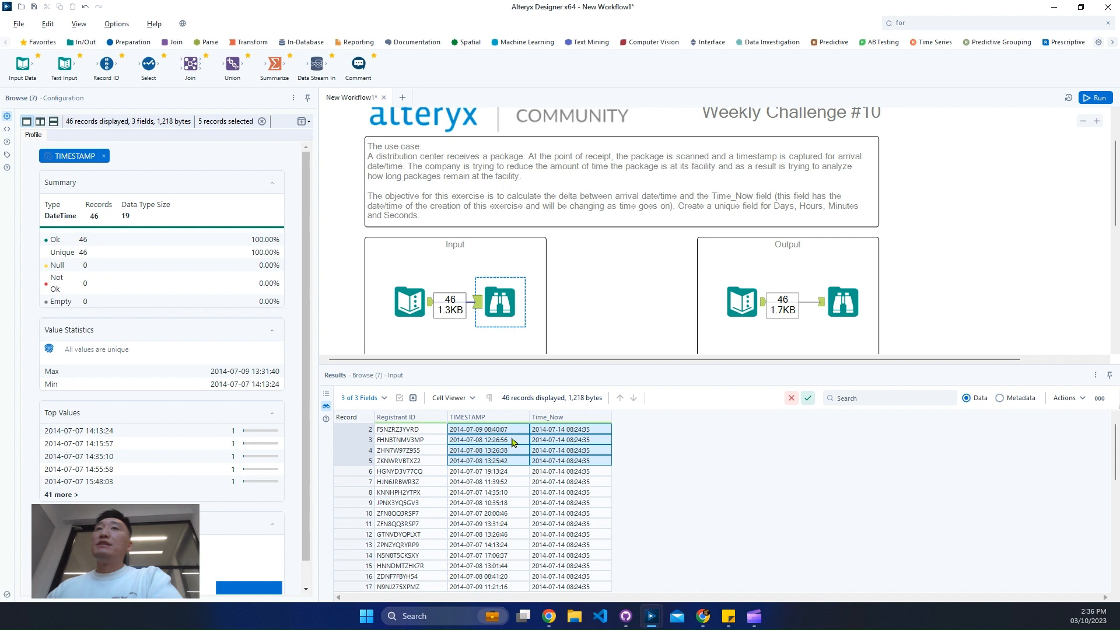
# Examine the expected Days, Hours, Minutes and Seconds fields in the Output section's Browse data
pyautogui.click(853, 298)
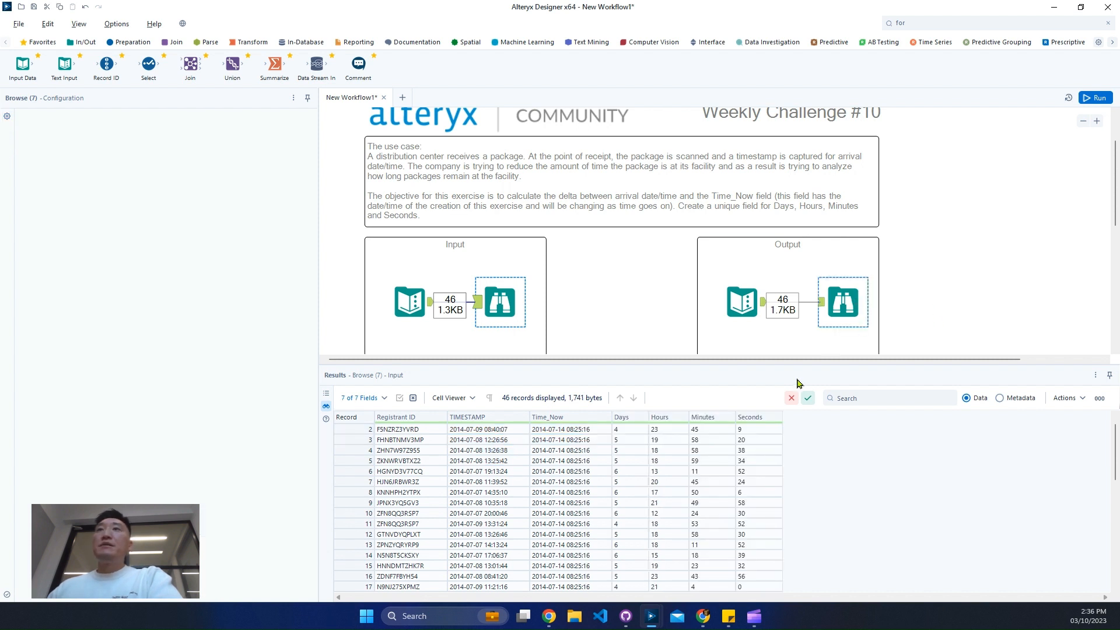
pyautogui.moveTo(620, 429); pyautogui.dragTo(771, 496)
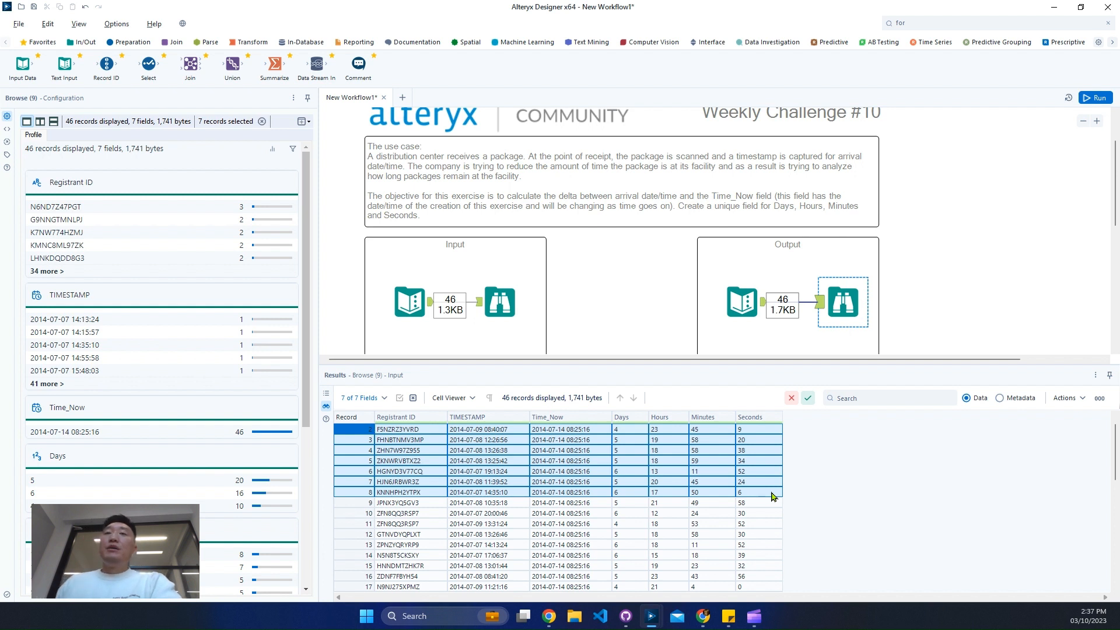
pyautogui.click(635, 430)
pyautogui.click(654, 433)
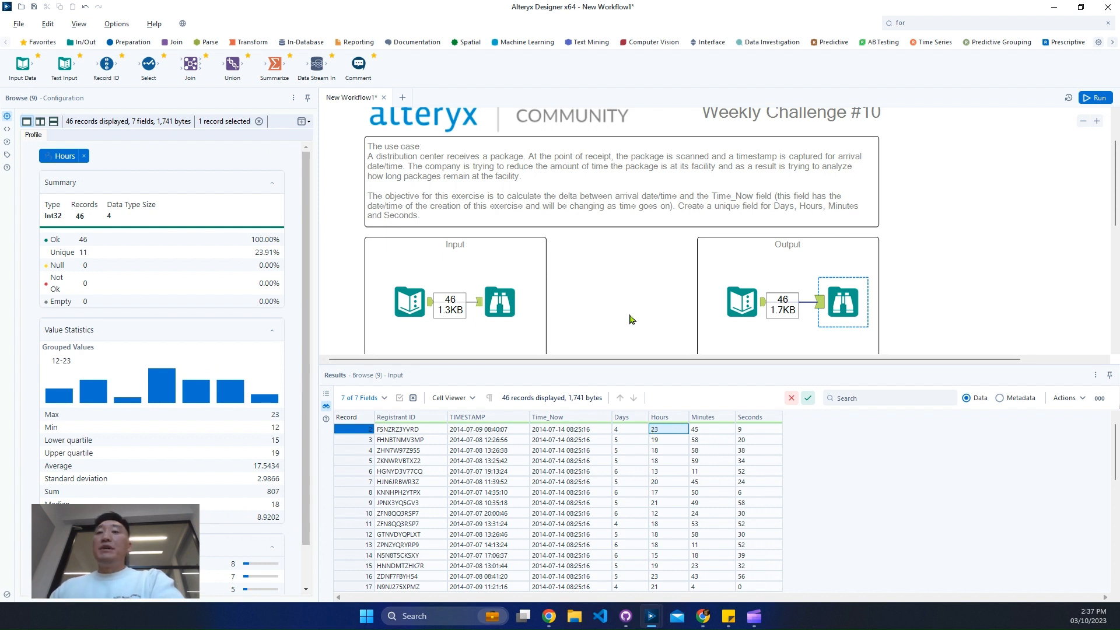
# Add a Formula tool below the Input box, connect it to the input Text Input tool, and run the workflow
pyautogui.scroll(-3, 629, 315)
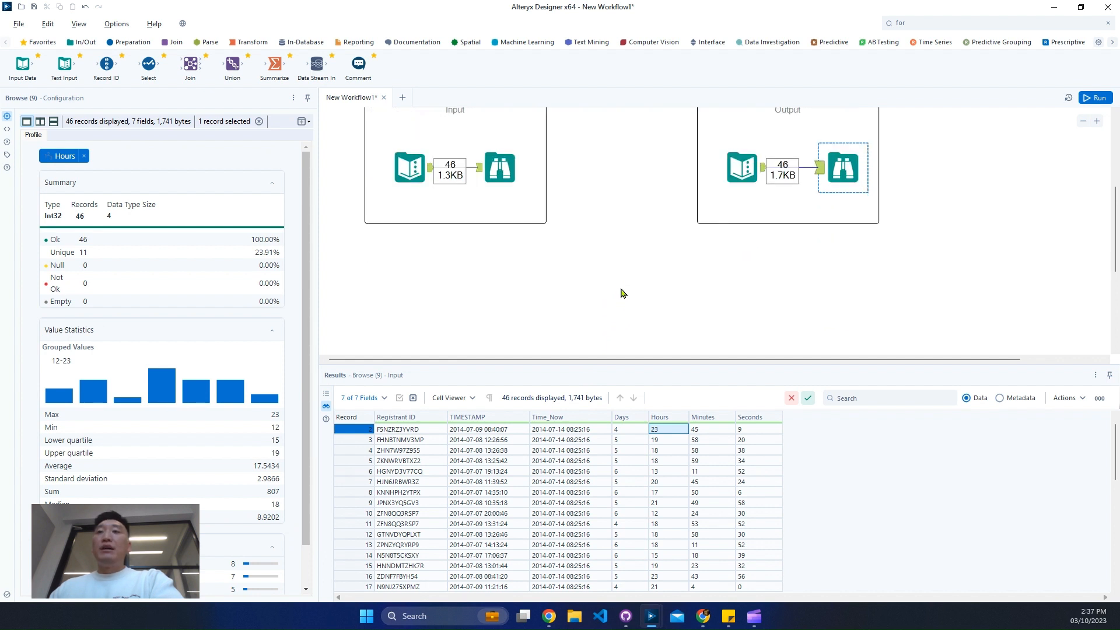
pyautogui.click(980, 22)
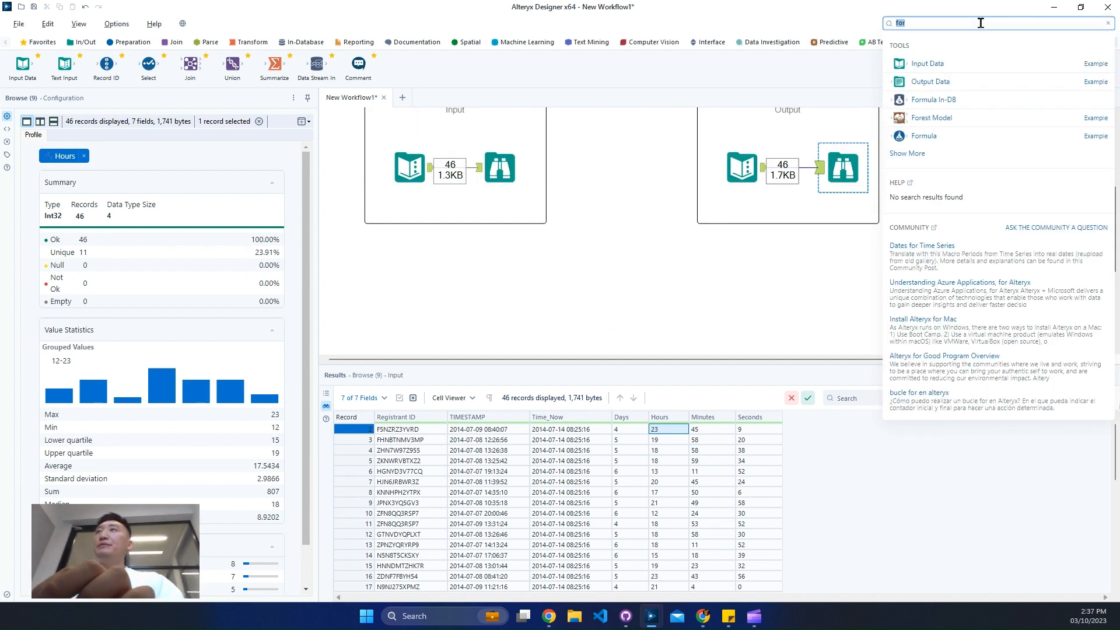
pyautogui.moveTo(936, 138); pyautogui.dragTo(492, 281)
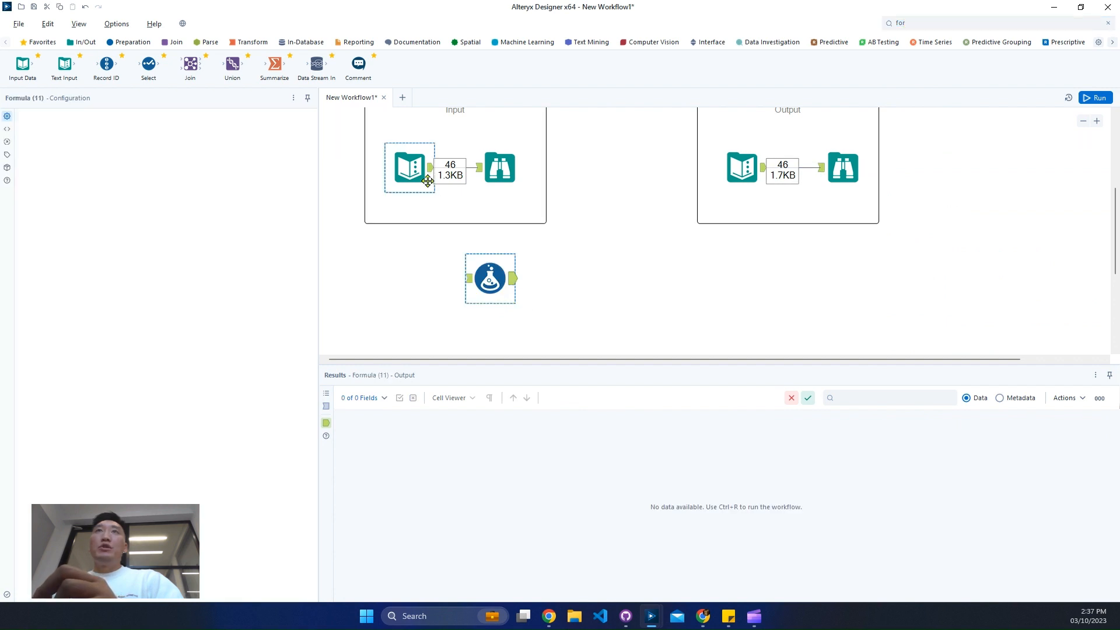
pyautogui.moveTo(429, 168); pyautogui.dragTo(469, 278)
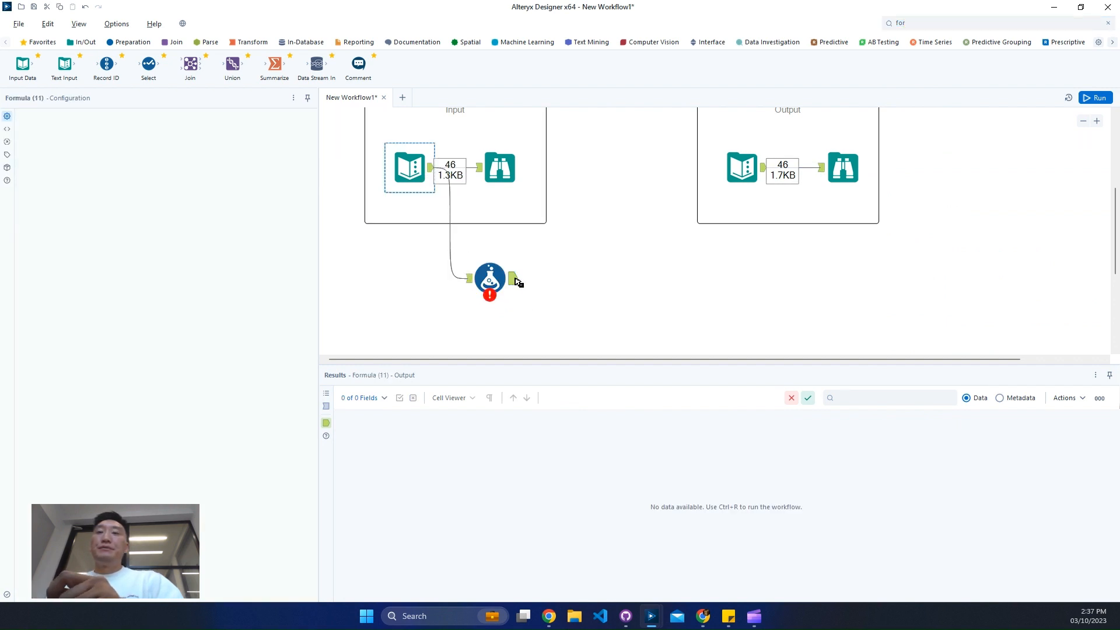
pyautogui.hotkey('ctrl', 'r')
pyautogui.click(490, 279)
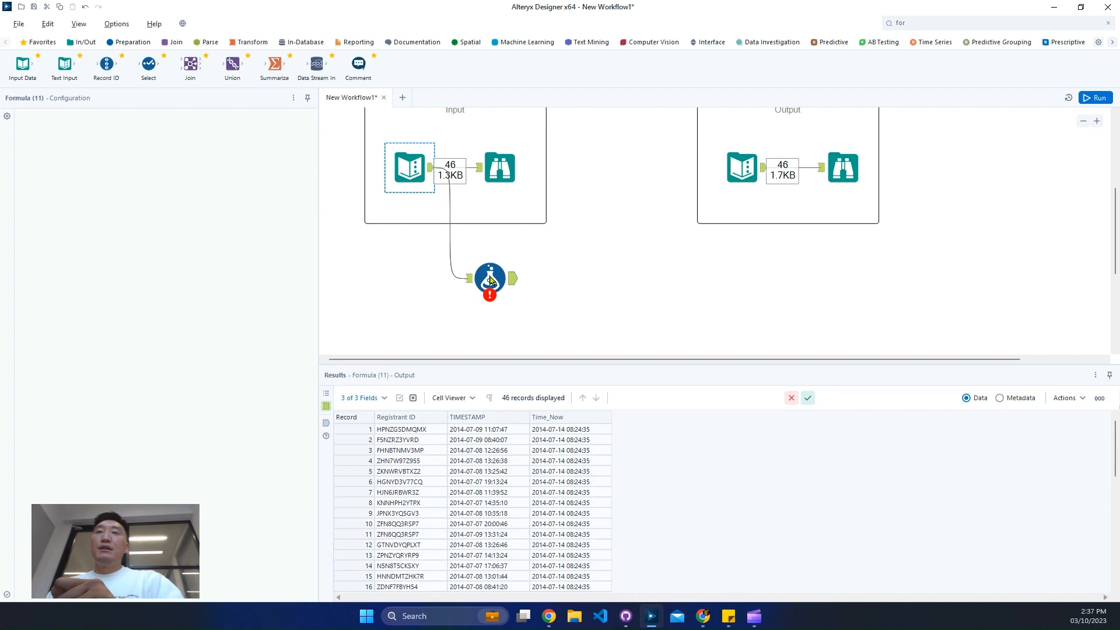
pyautogui.click(490, 279)
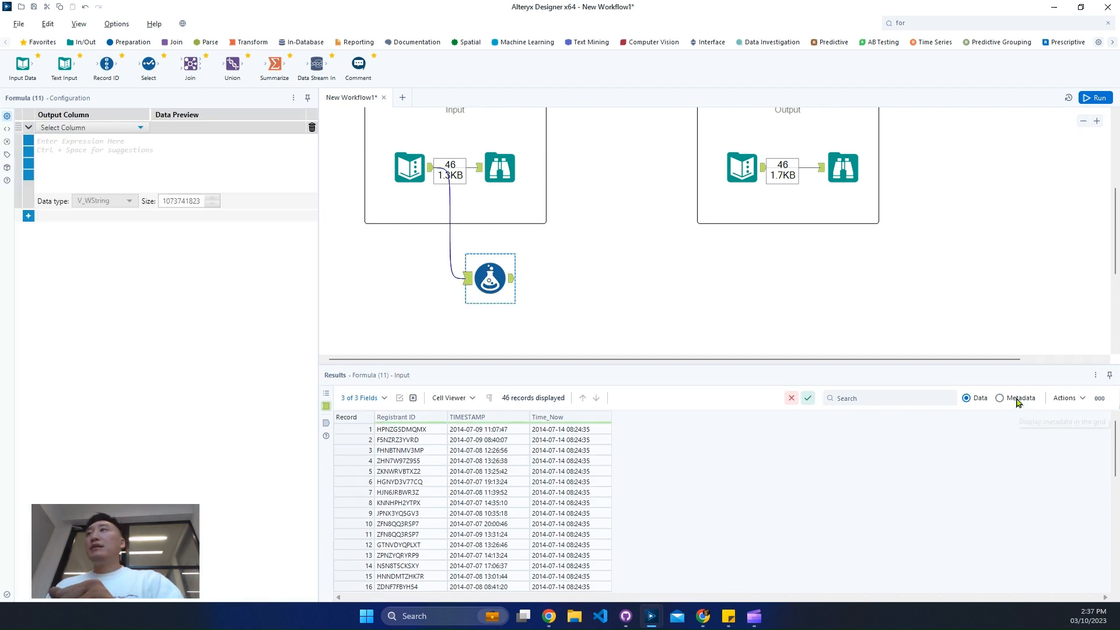
# Check the data types of TIMESTAMP and Time_Now in the Formula tool's input metadata, then return to the data view
pyautogui.click(1017, 401)
pyautogui.moveTo(515, 442); pyautogui.dragTo(518, 459)
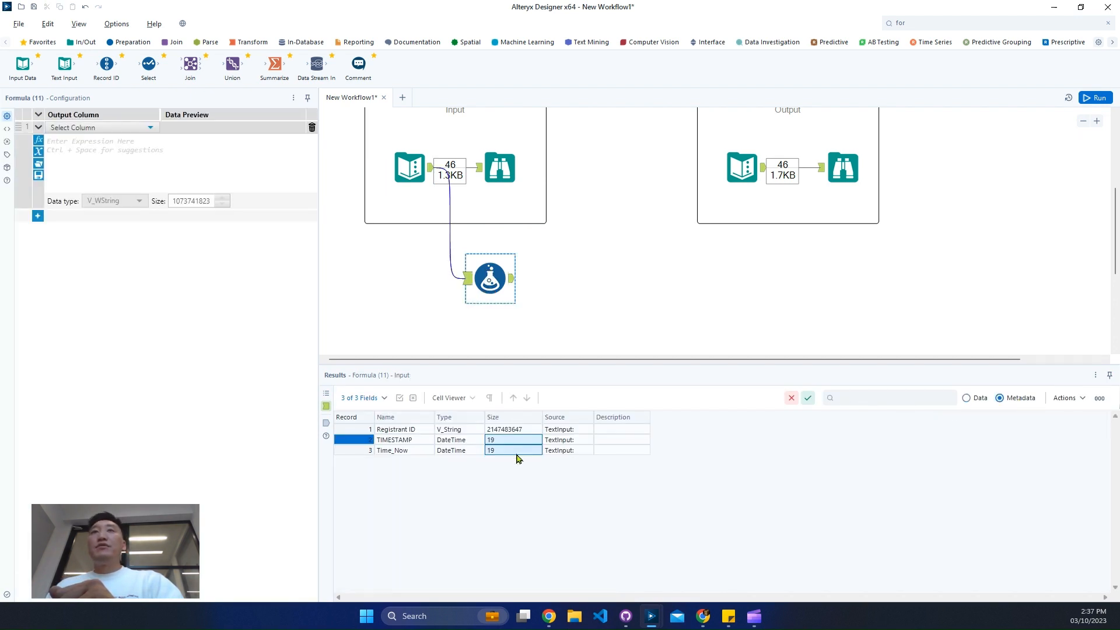
pyautogui.click(981, 399)
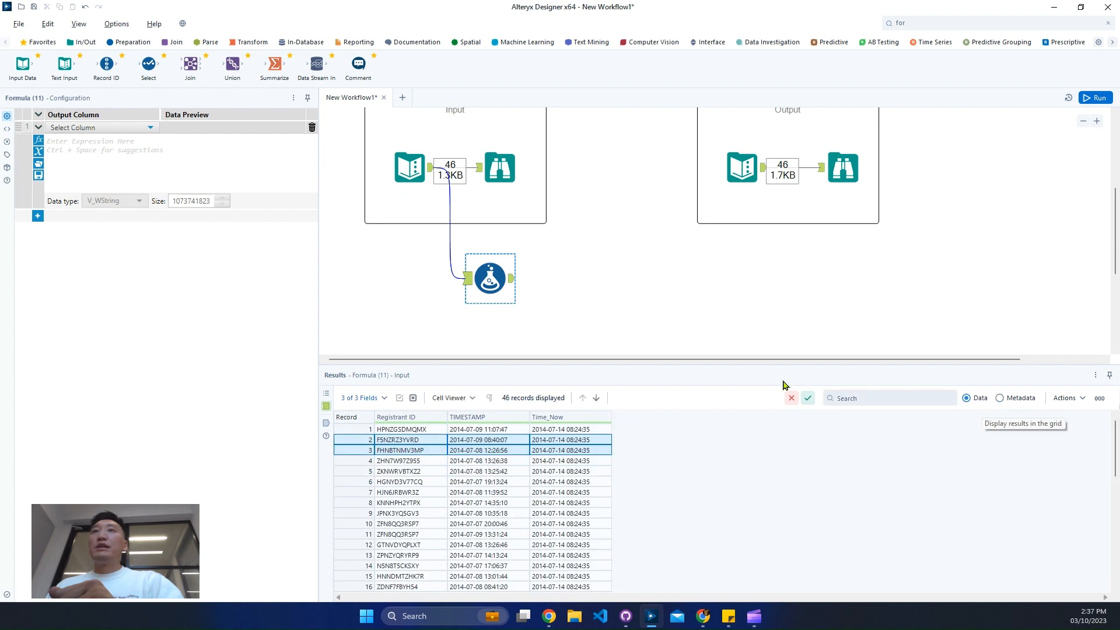
# Create a new output column named Days in the Formula tool
pyautogui.click(85, 128)
pyautogui.click(77, 140)
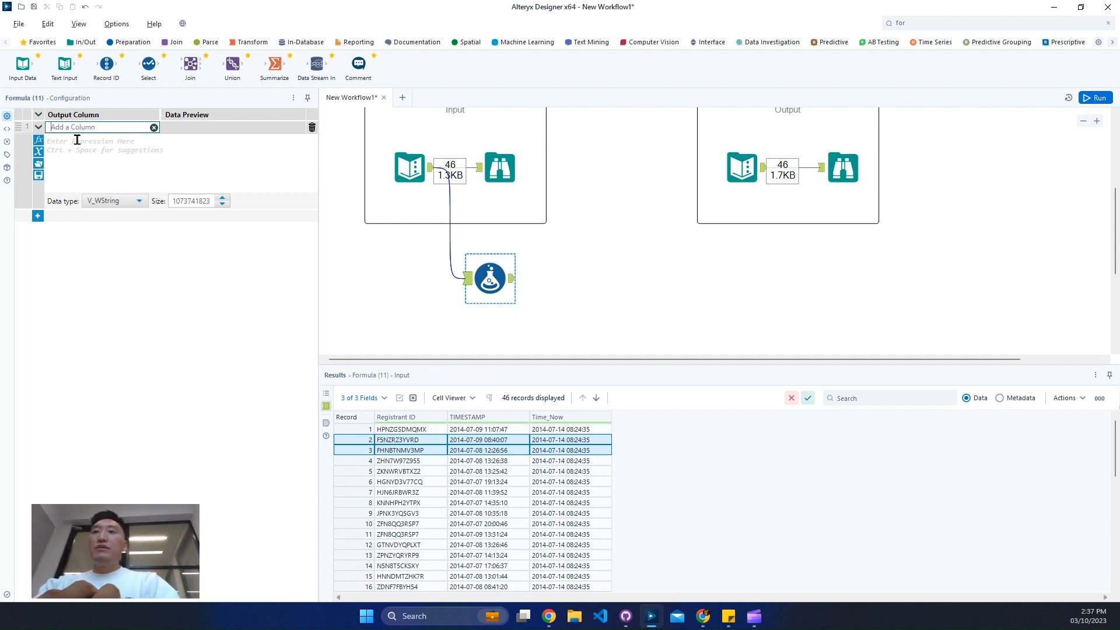
pyautogui.click(77, 140)
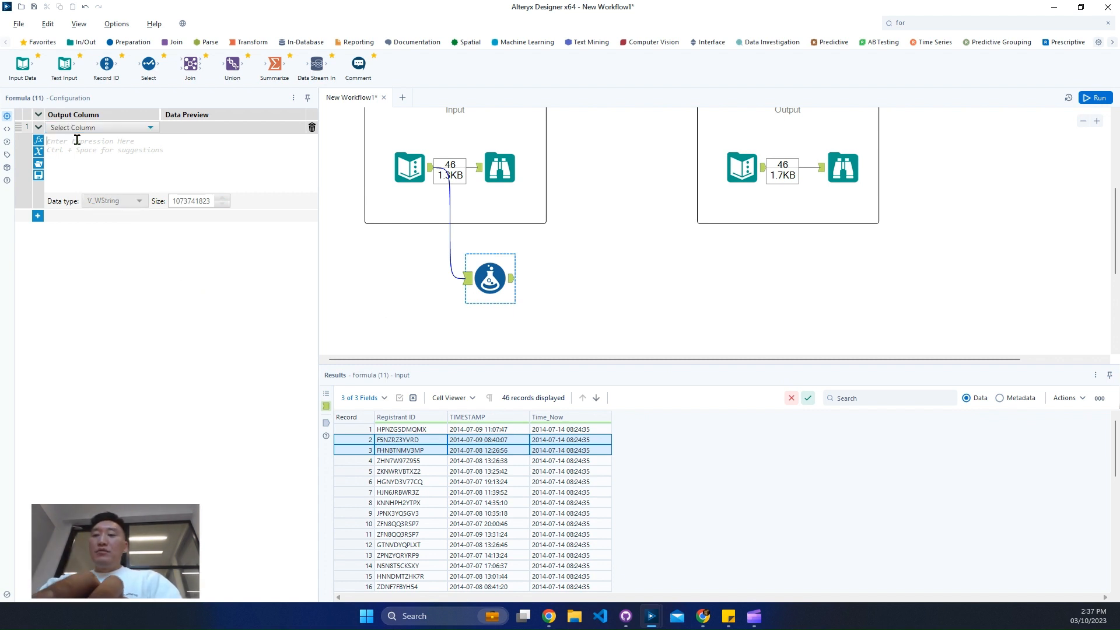
pyautogui.write('Days')
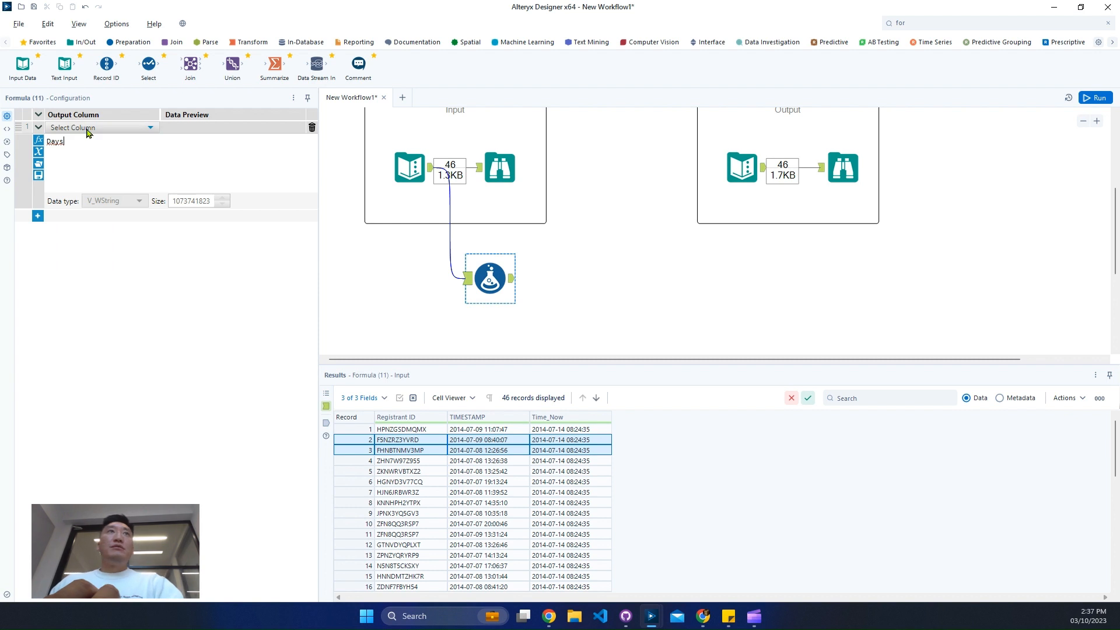
pyautogui.click(87, 127)
pyautogui.click(86, 141)
pyautogui.write('Days')
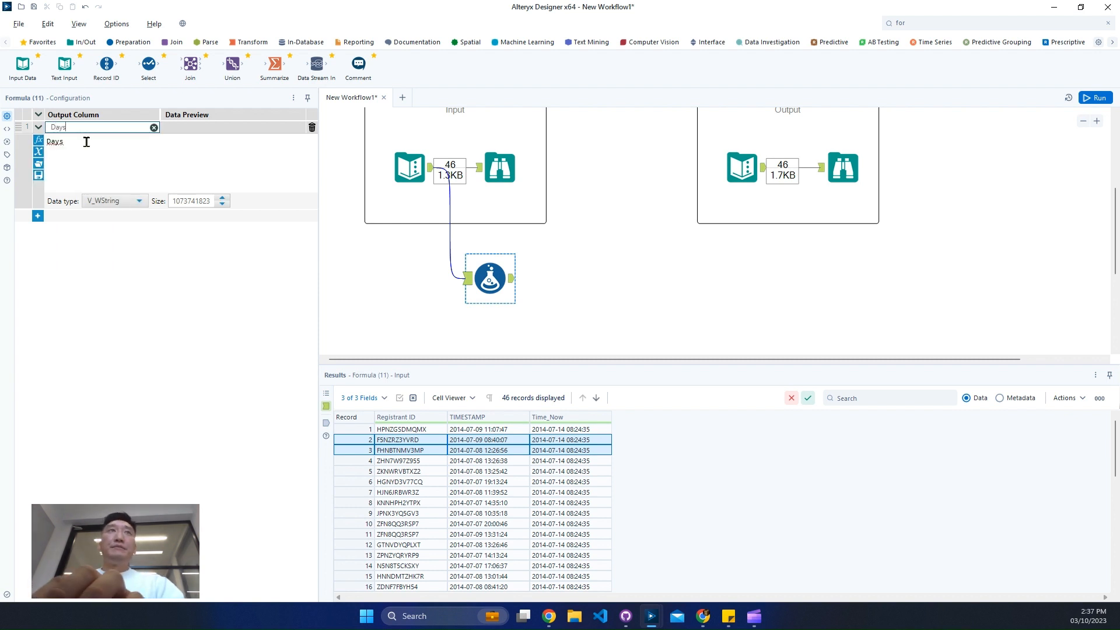
# Write the Days expression as DateTimeDiff([Time_Now],[TIMESTAMP],'day')
pyautogui.doubleClick(86, 142)
pyautogui.write('datetimed')
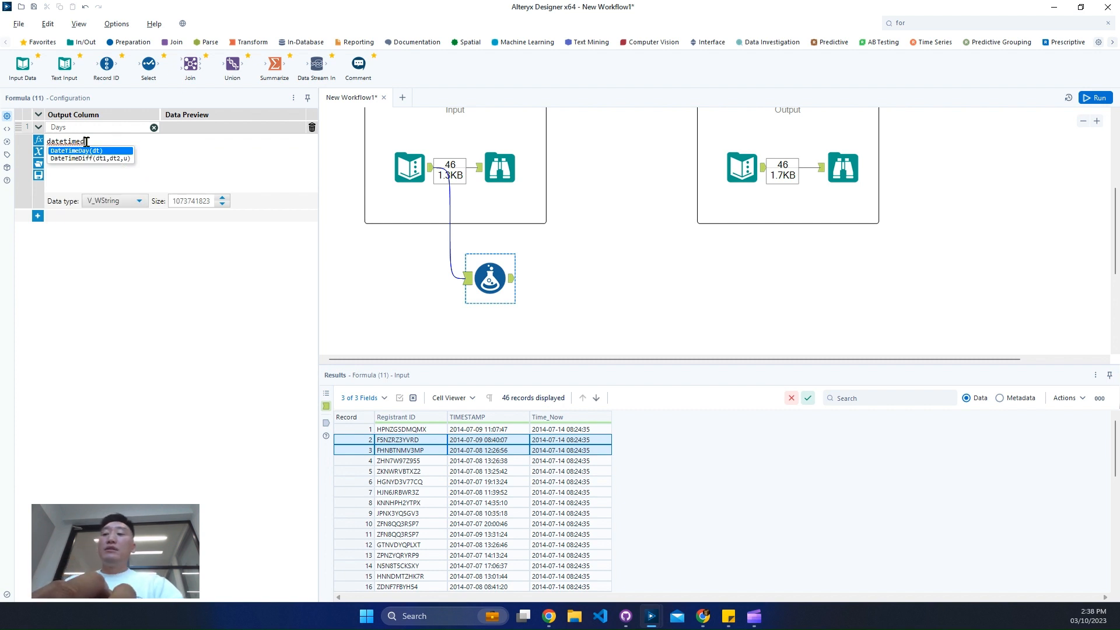
pyautogui.write('i')
pyautogui.press('Return')
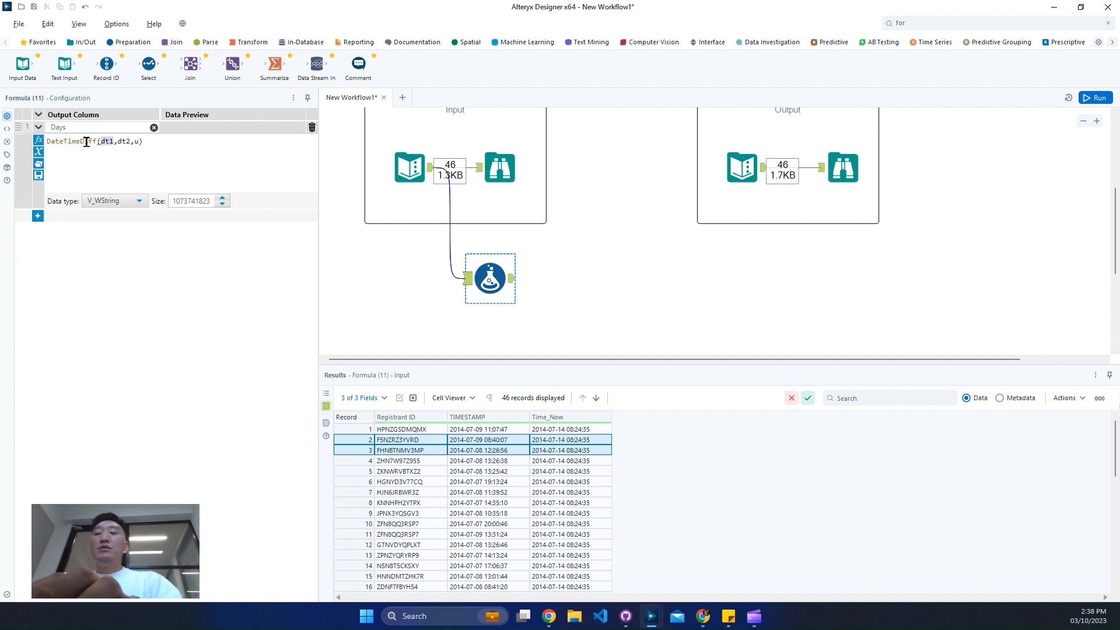
pyautogui.write('time_n')
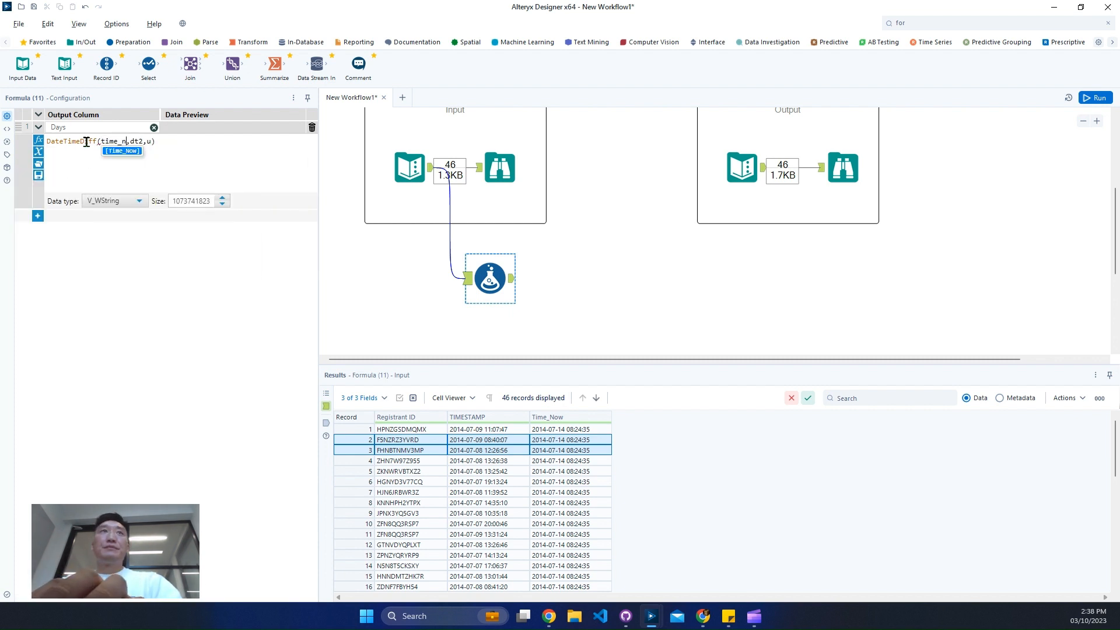
pyautogui.press('Return')
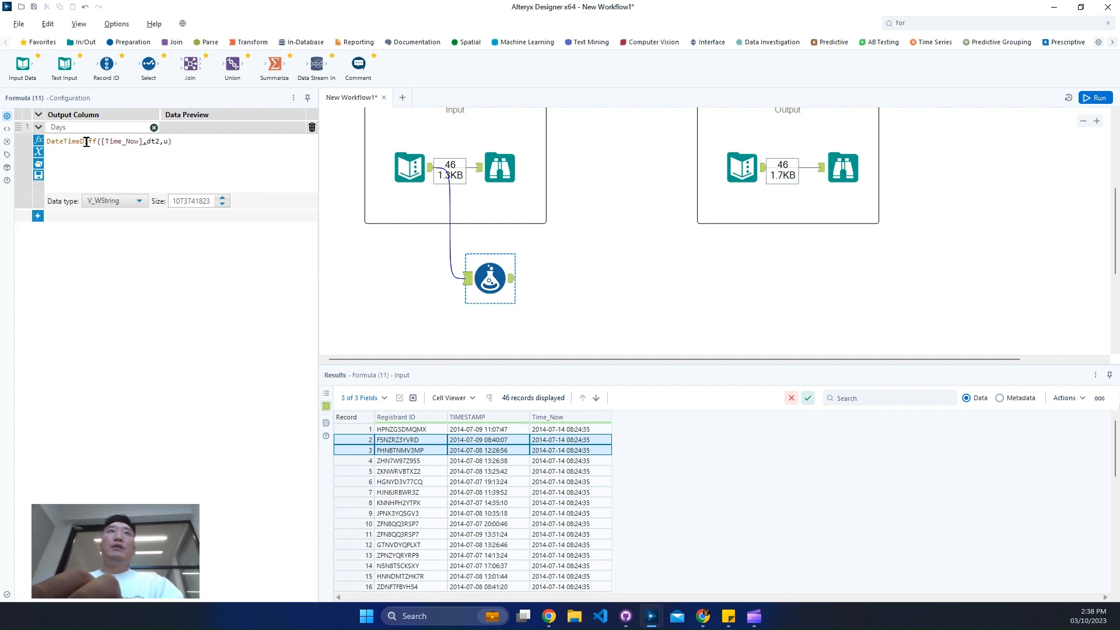
pyautogui.doubleClick(152, 141)
pyautogui.write('t')
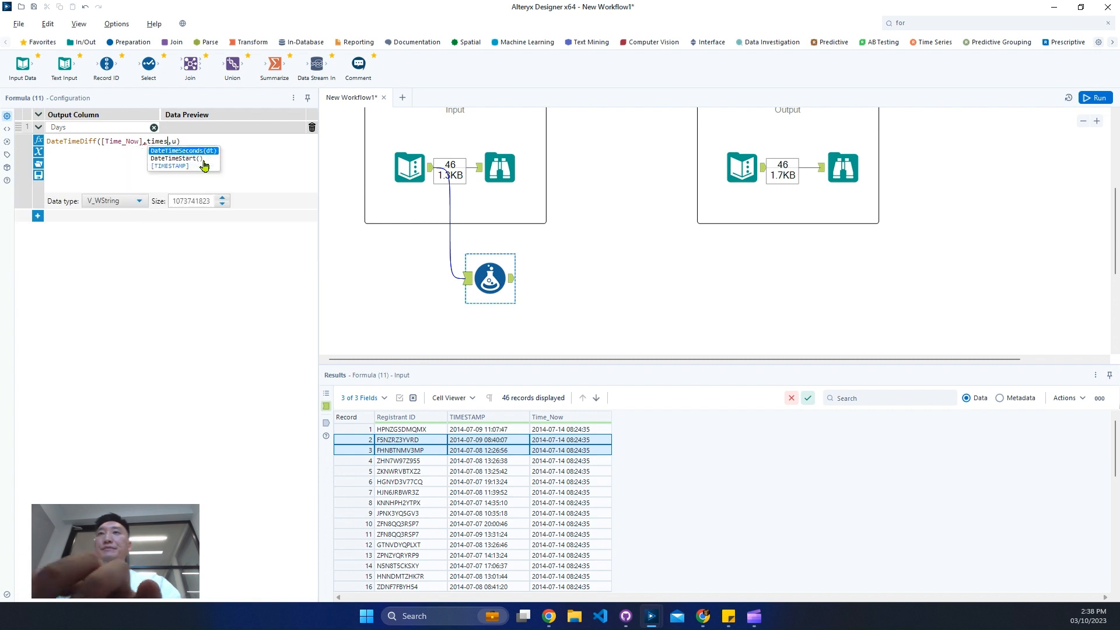
pyautogui.press('Down')
pyautogui.press('Return')
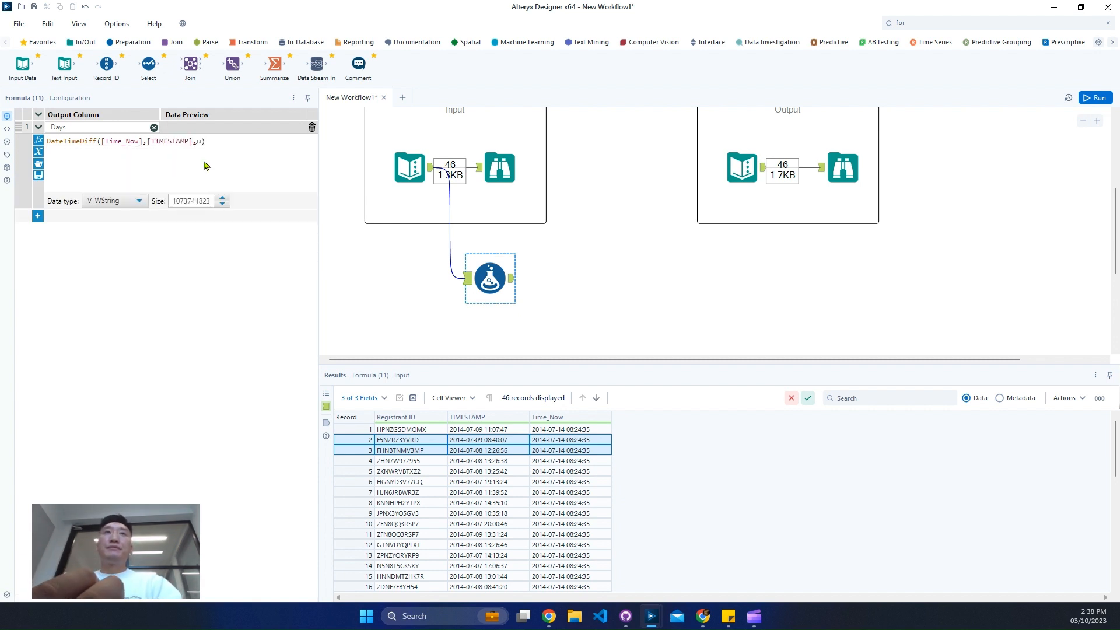
pyautogui.write("'day")
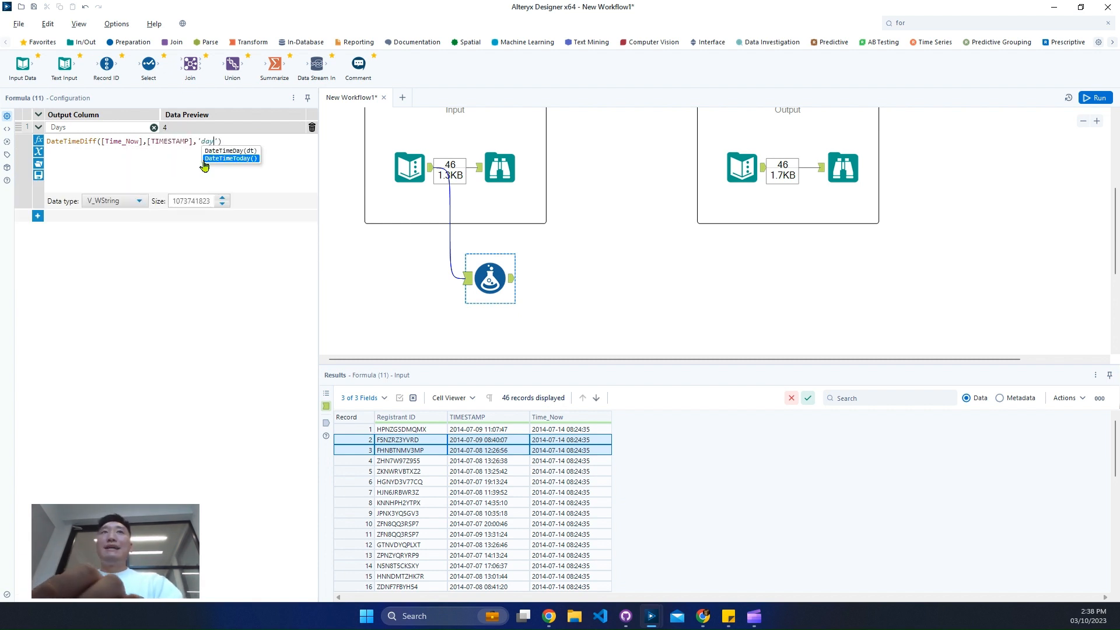
# Set the Days column's data type to Int64, then run the workflow and view the Formula output
pyautogui.click(120, 201)
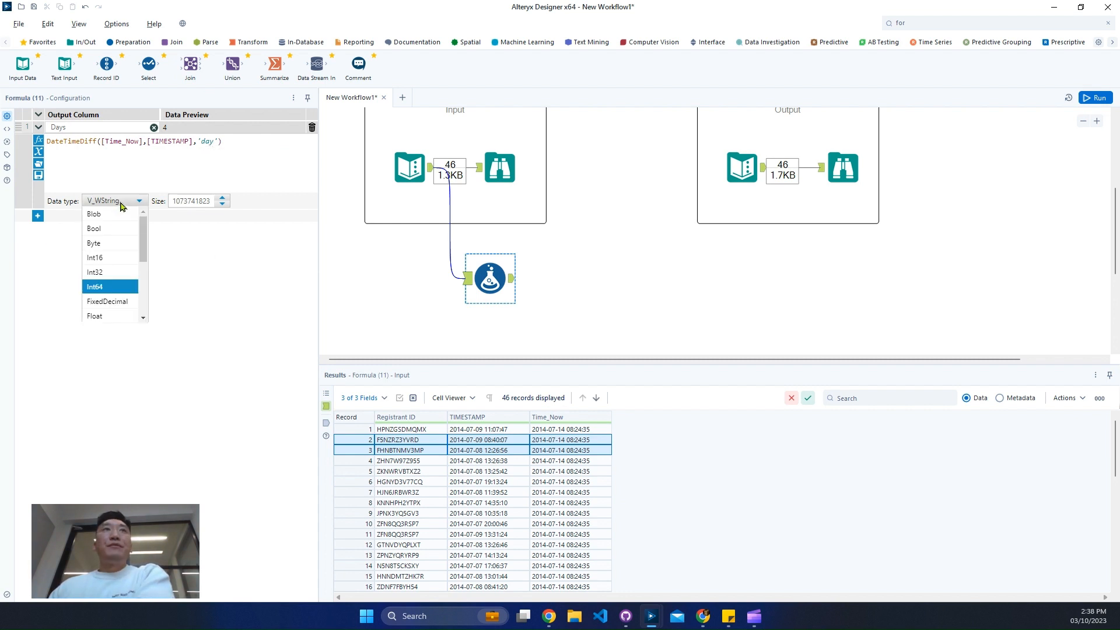
pyautogui.click(197, 267)
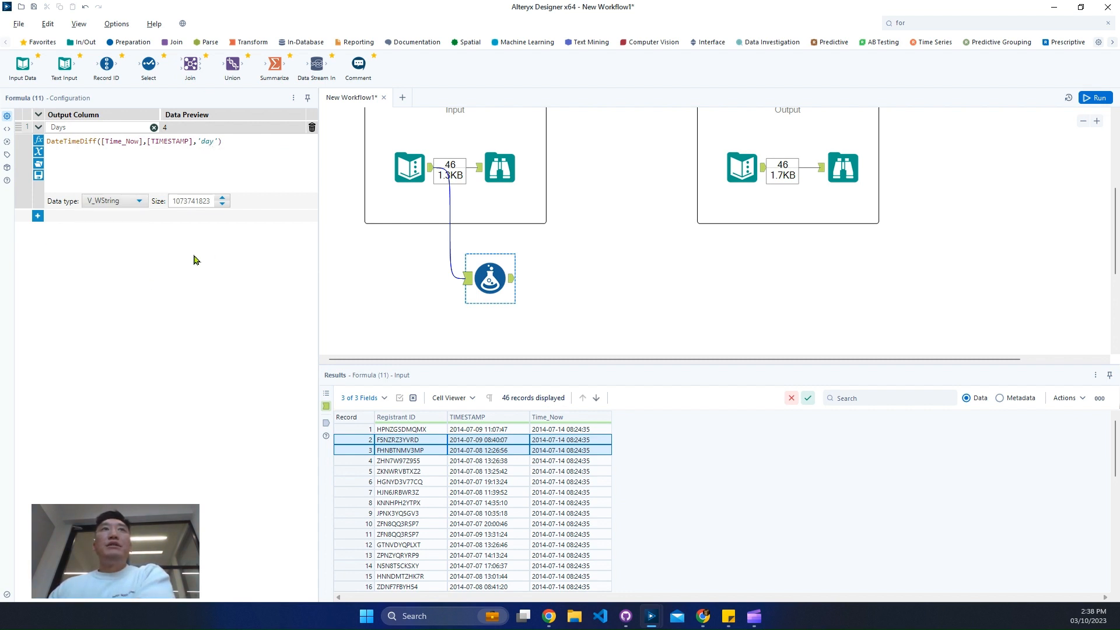
pyautogui.click(121, 201)
pyautogui.click(102, 287)
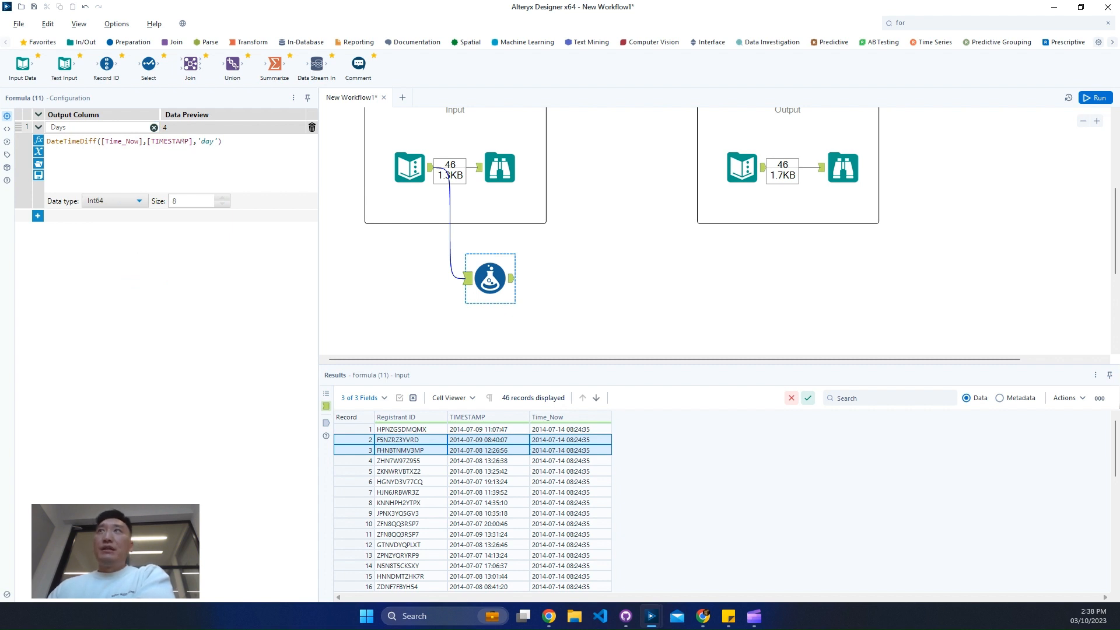
pyautogui.click(1096, 98)
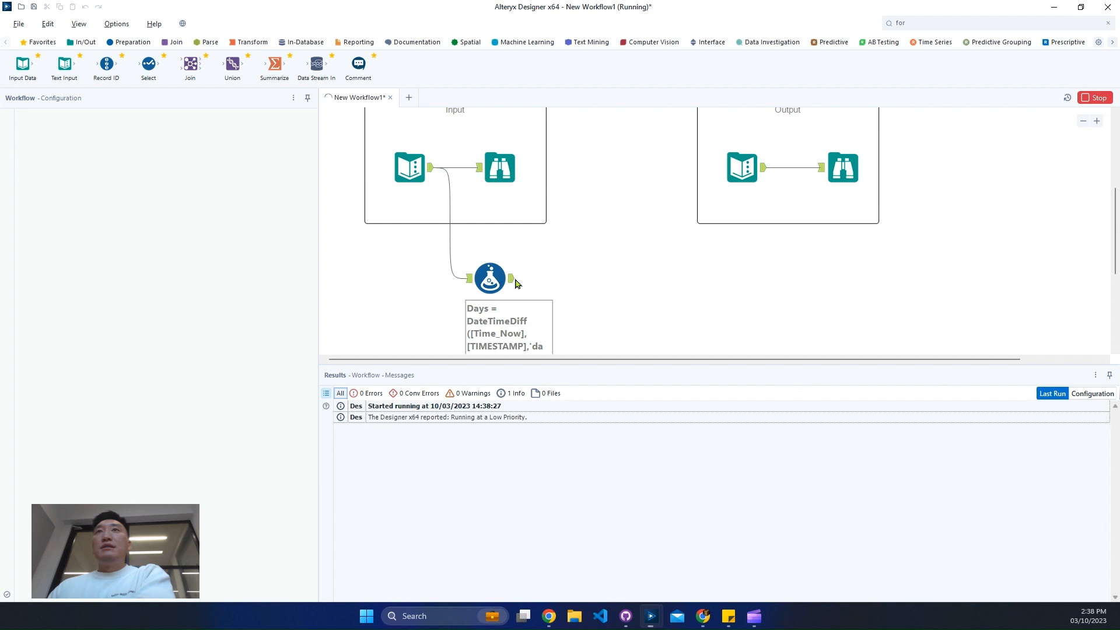
pyautogui.click(513, 281)
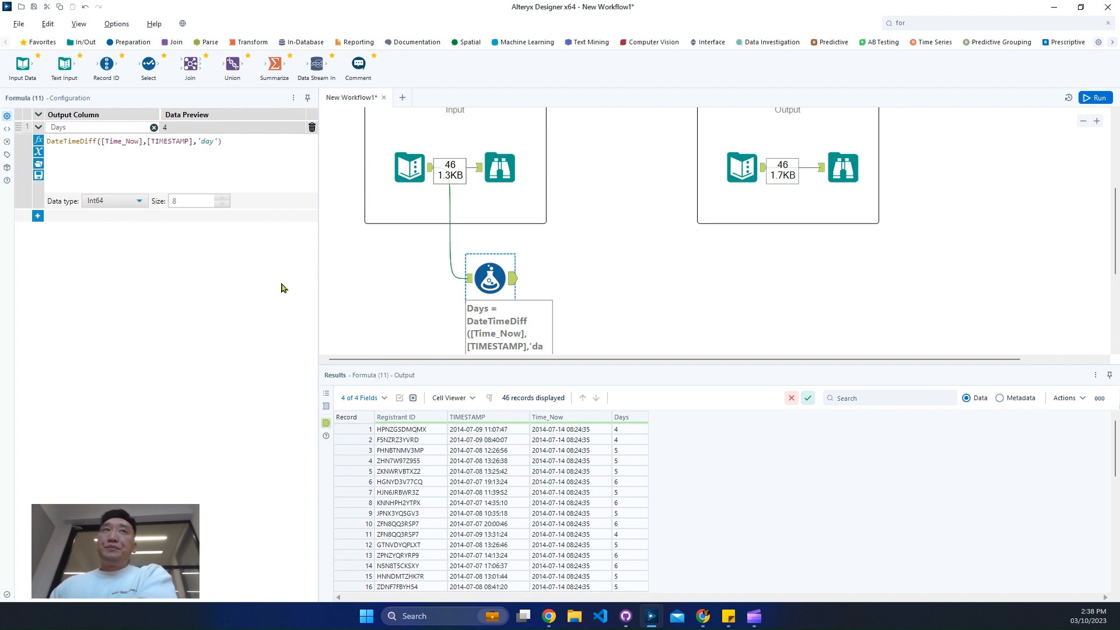
# Add a second output column named Hours to the Formula tool
pyautogui.click(37, 216)
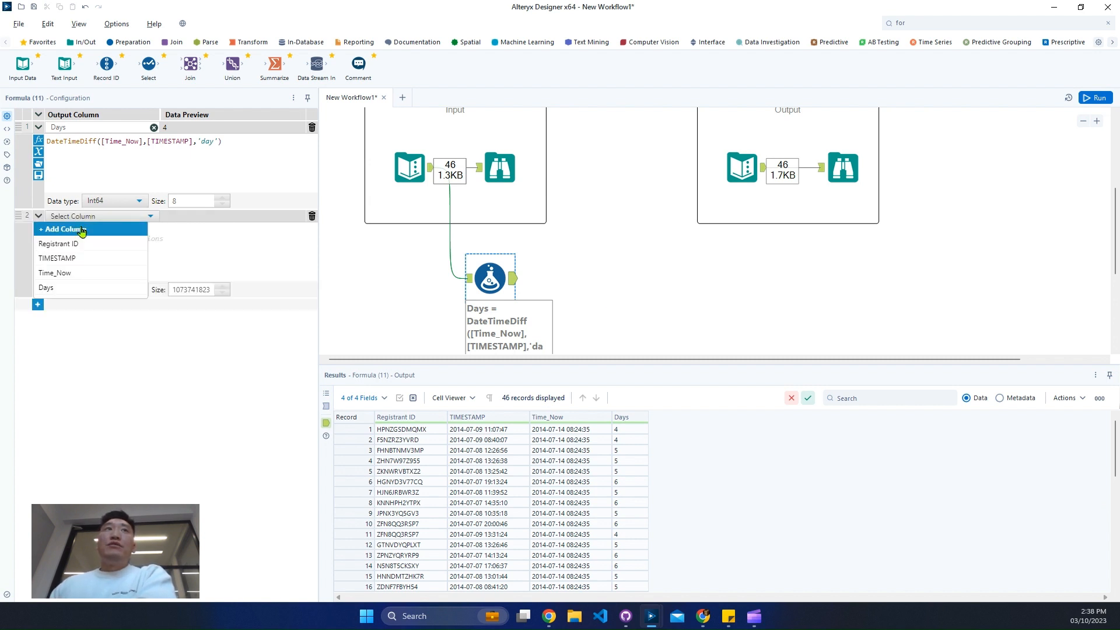
pyautogui.click(73, 229)
pyautogui.write('Hours')
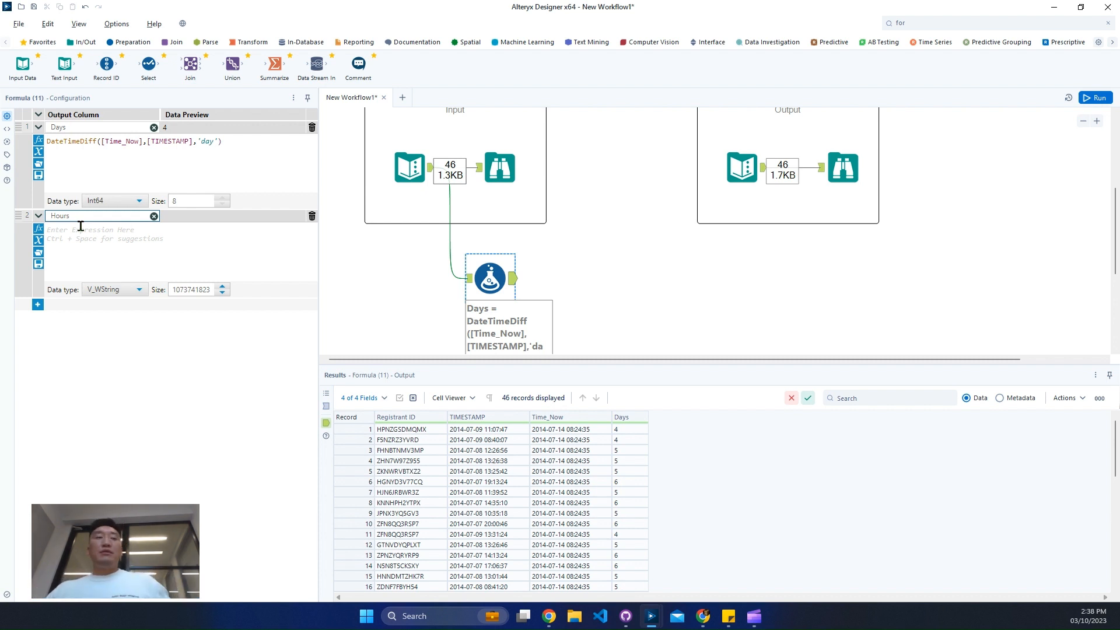
pyautogui.click(81, 228)
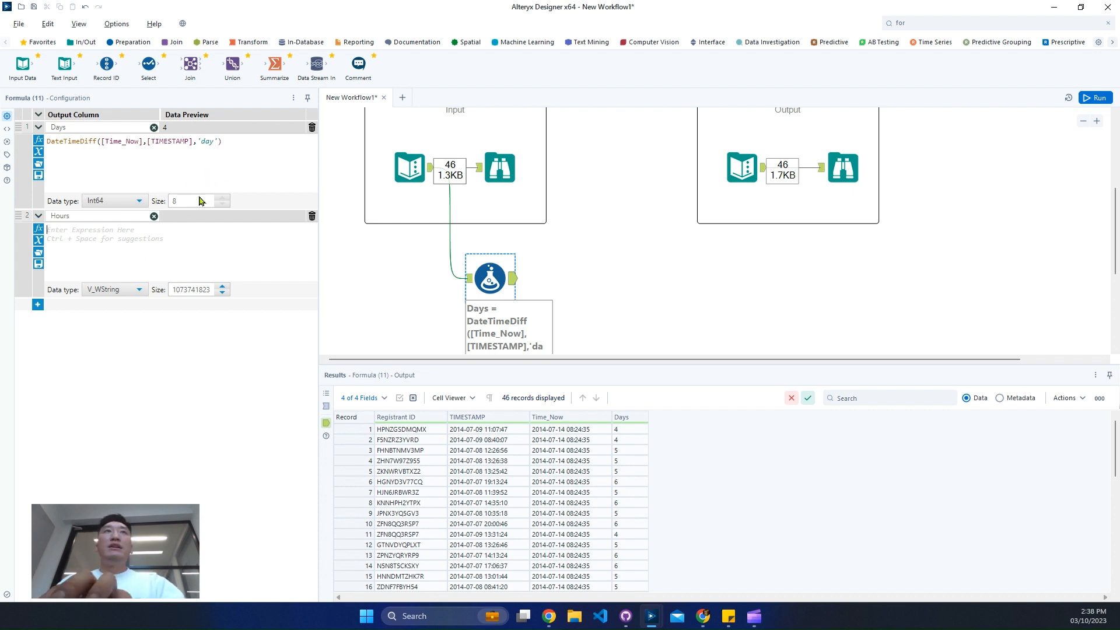
# Copy the Days expression into the Hours column with the unit changed to 'hour', and set the Hours data type to Int64
pyautogui.click(245, 140)
pyautogui.hotkey('ctrl', 'a')
pyautogui.hotkey('ctrl', 'c')
pyautogui.click(184, 248)
pyautogui.hotkey('ctrl', 'v')
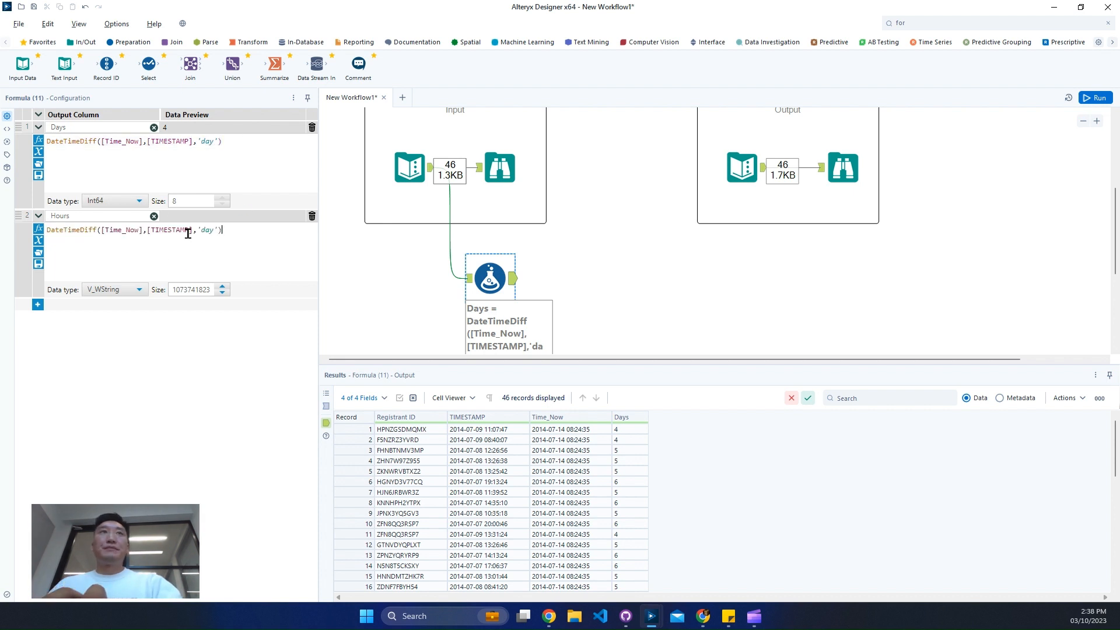
pyautogui.doubleClick(206, 231)
pyautogui.write('hi')
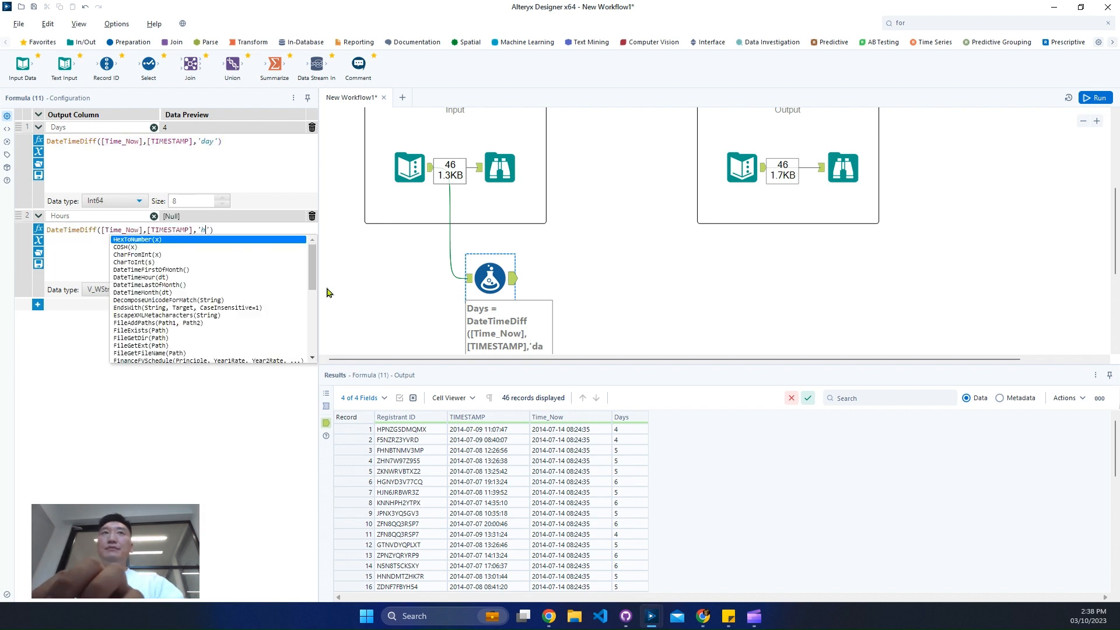
pyautogui.press('BackSpace')
pyautogui.write('our')
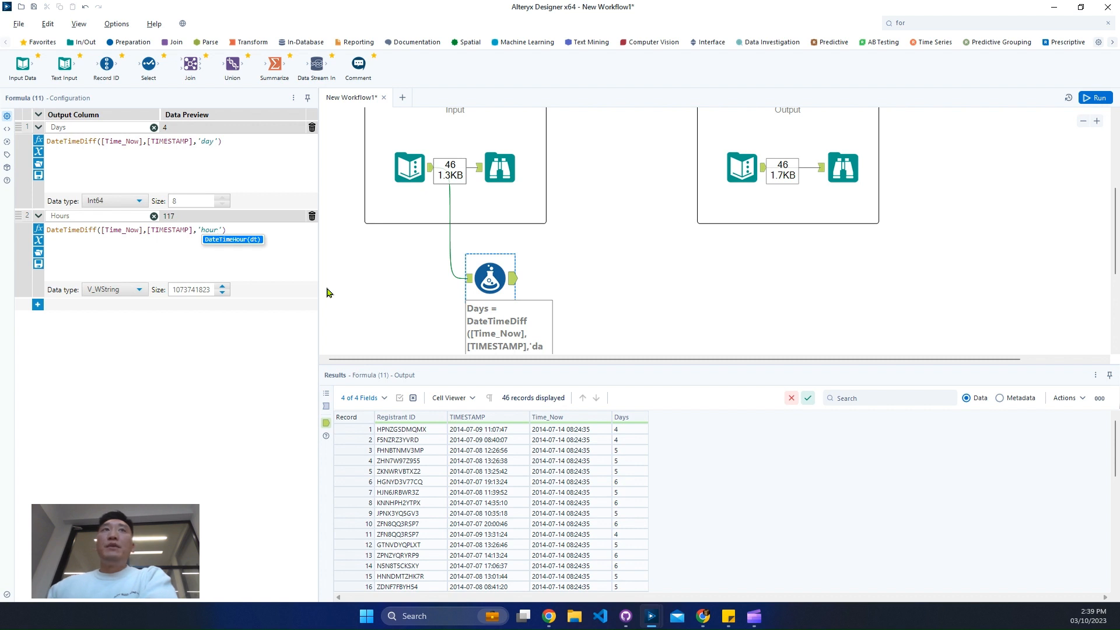
pyautogui.click(116, 289)
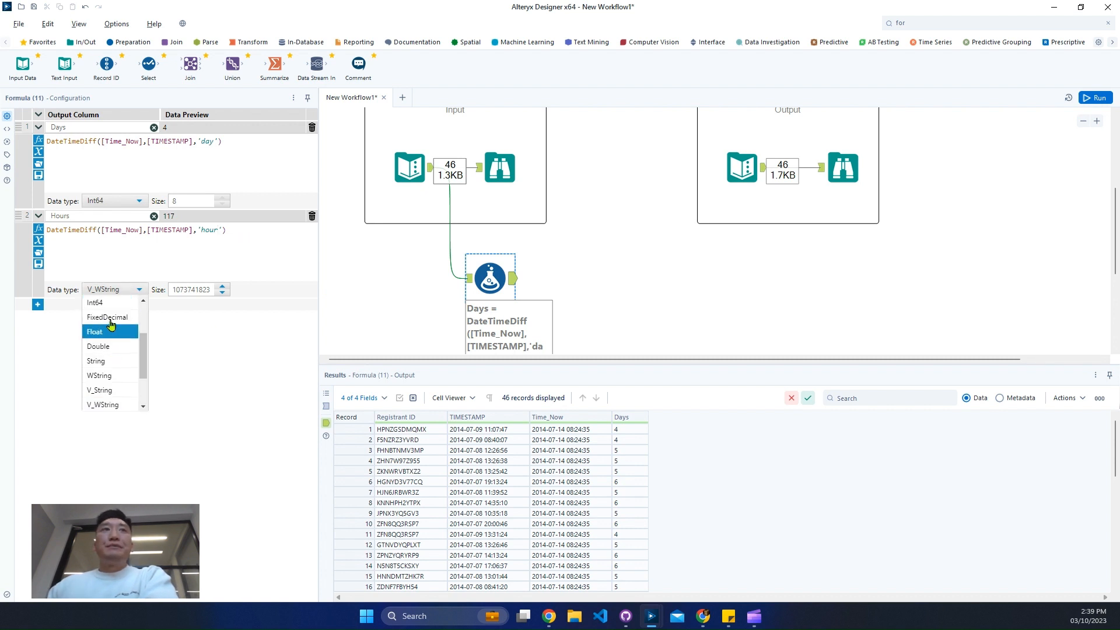
pyautogui.click(99, 302)
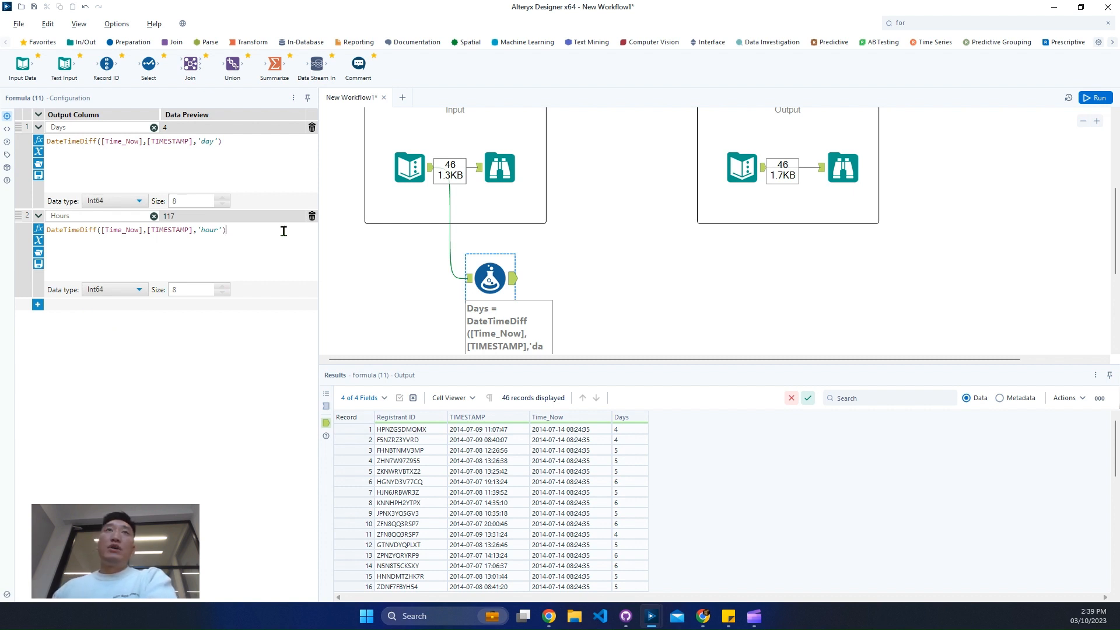
# Subtract [Days]*24 from the Hours expression, then run the workflow and check the Hours values in the output
pyautogui.click(284, 231)
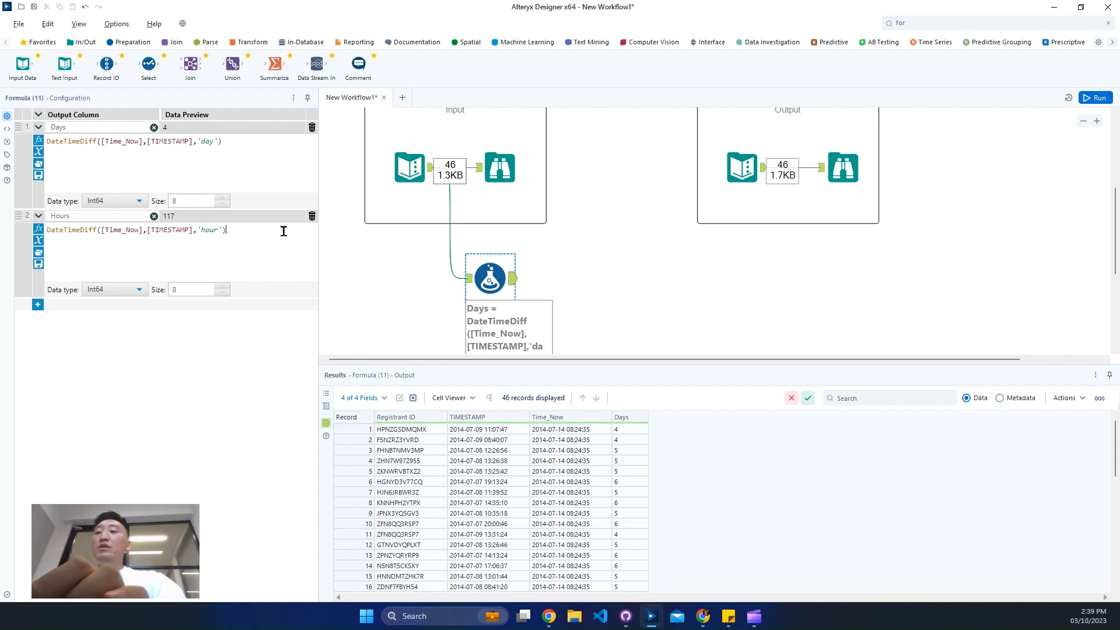
pyautogui.write('-')
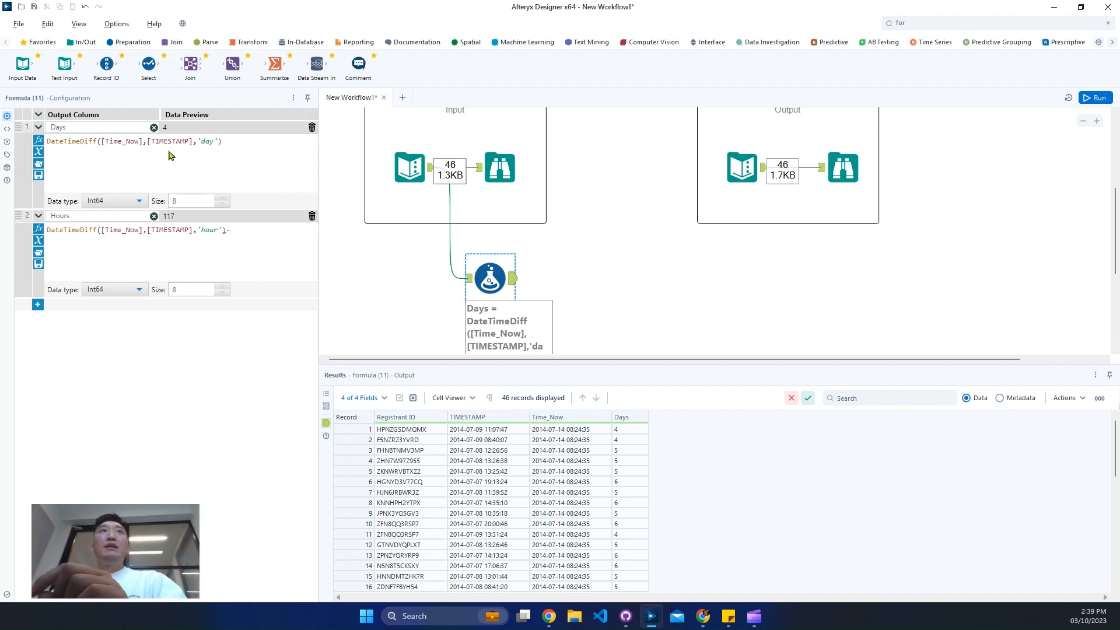
pyautogui.write('days')
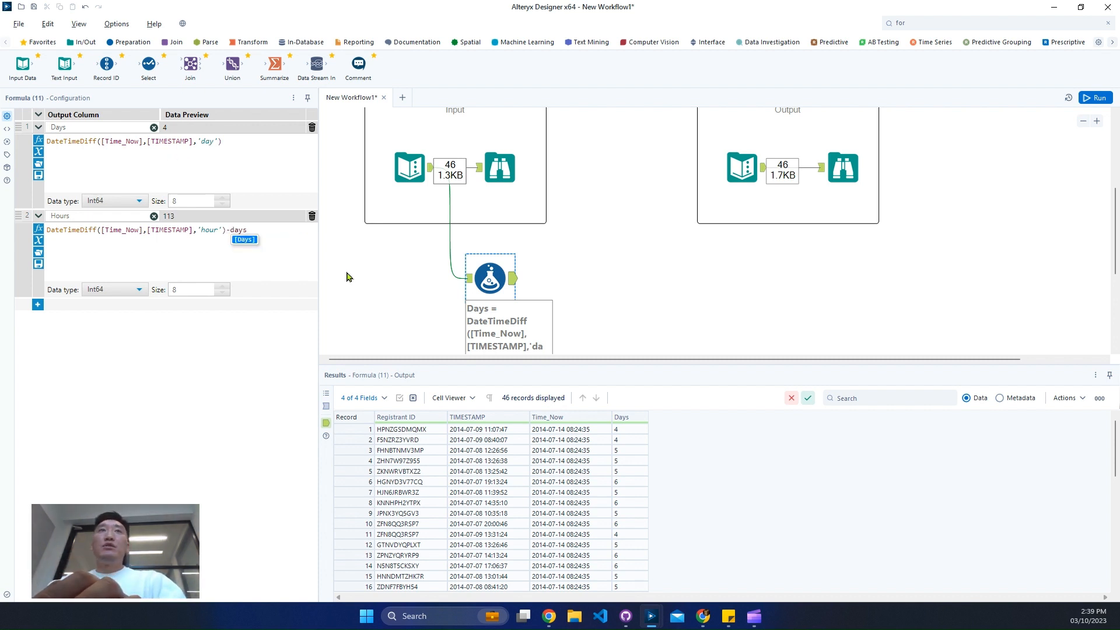
pyautogui.press('Return')
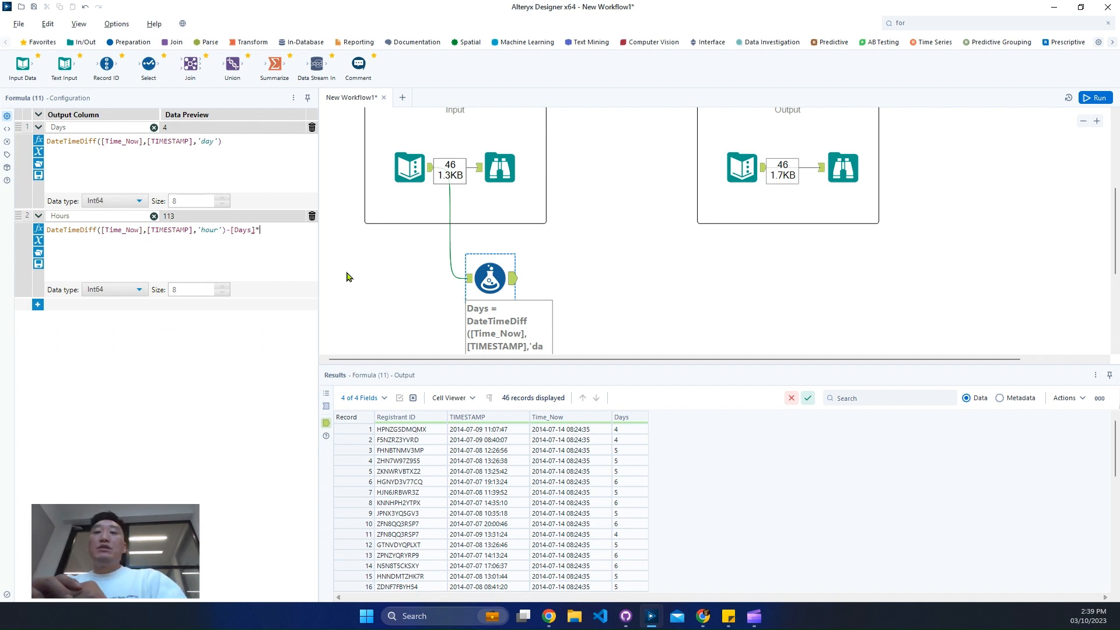
pyautogui.write('*24')
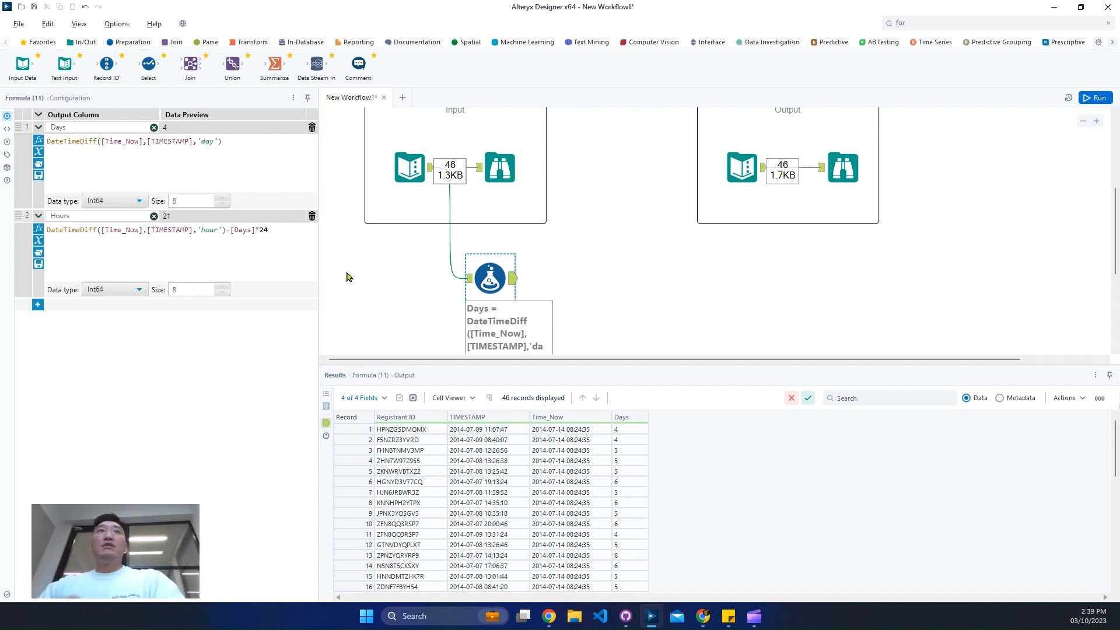
pyautogui.click(1093, 100)
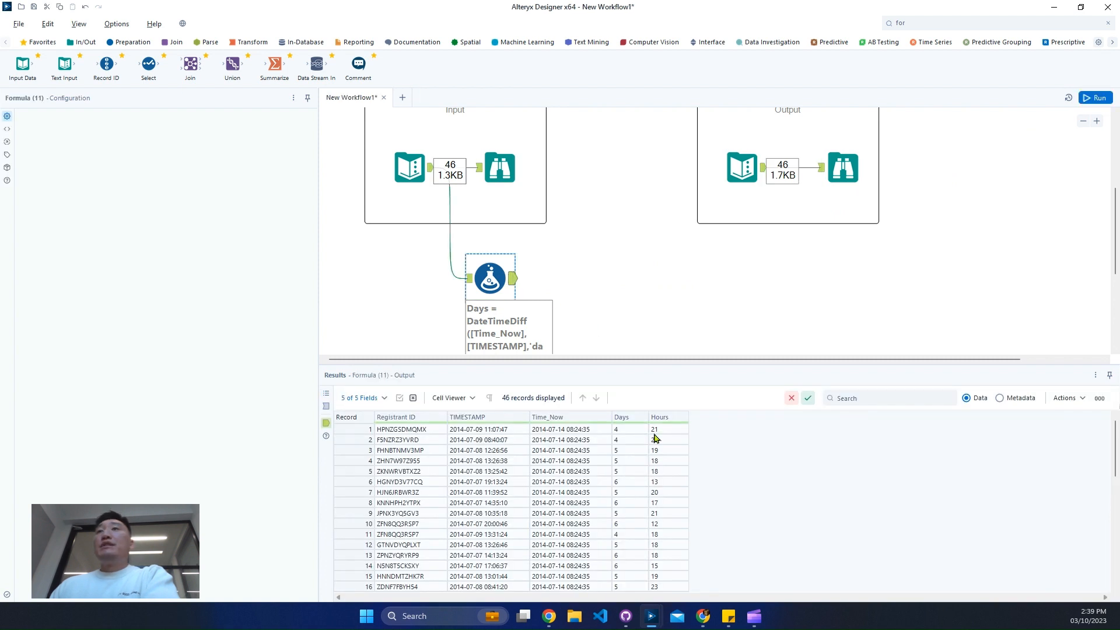
pyautogui.click(657, 432)
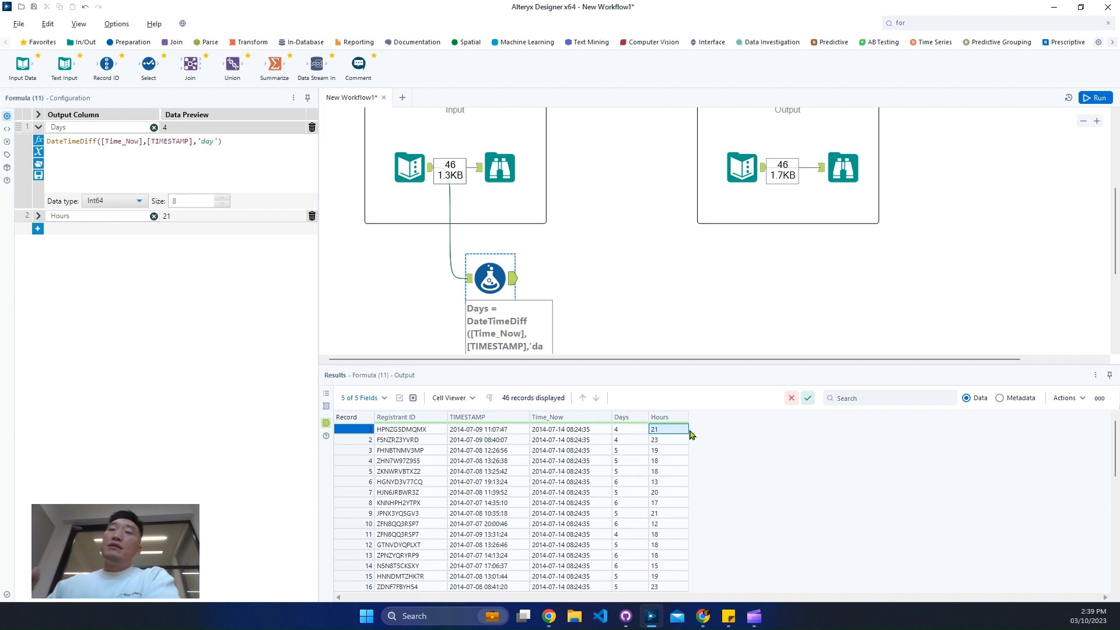
# Add a third output column named Minutes to the Formula tool
pyautogui.click(37, 229)
pyautogui.click(67, 229)
pyautogui.click(72, 244)
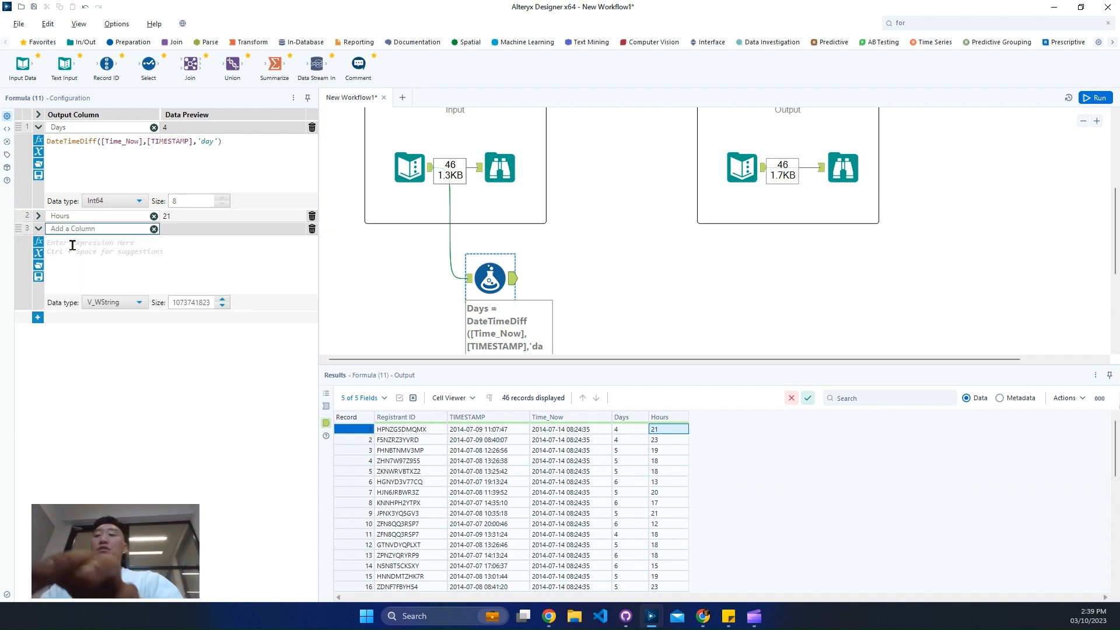
pyautogui.write('Minutes')
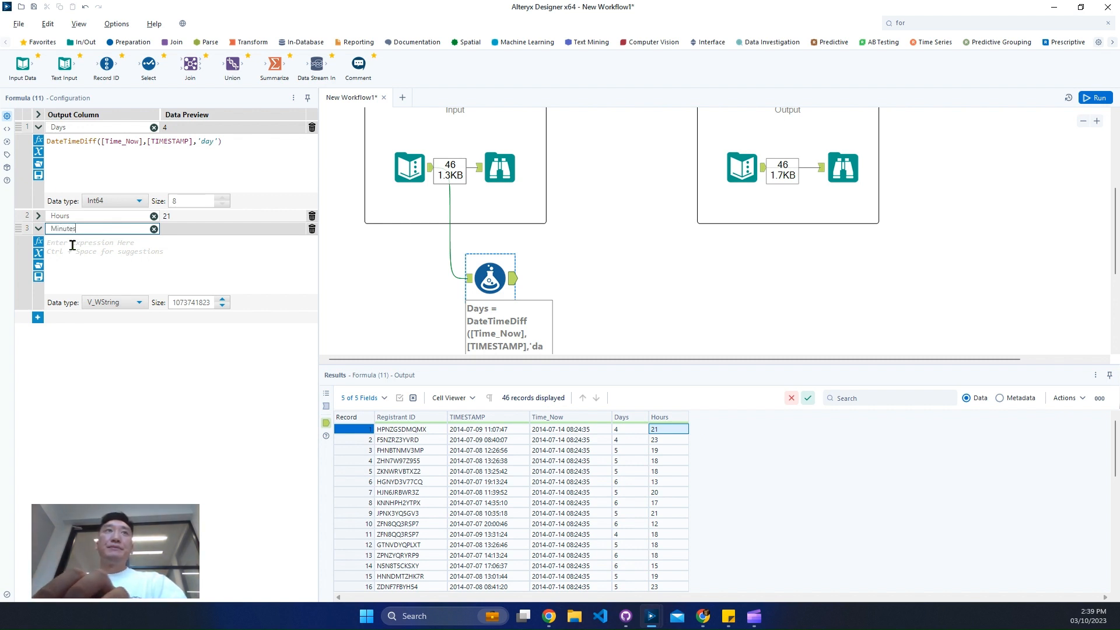
# Copy the Hours expression into the Minutes column and change its DateTimeDiff unit to 'minute'
pyautogui.click(37, 216)
pyautogui.hotkey('ctrl', 'a')
pyautogui.hotkey('ctrl', 'c')
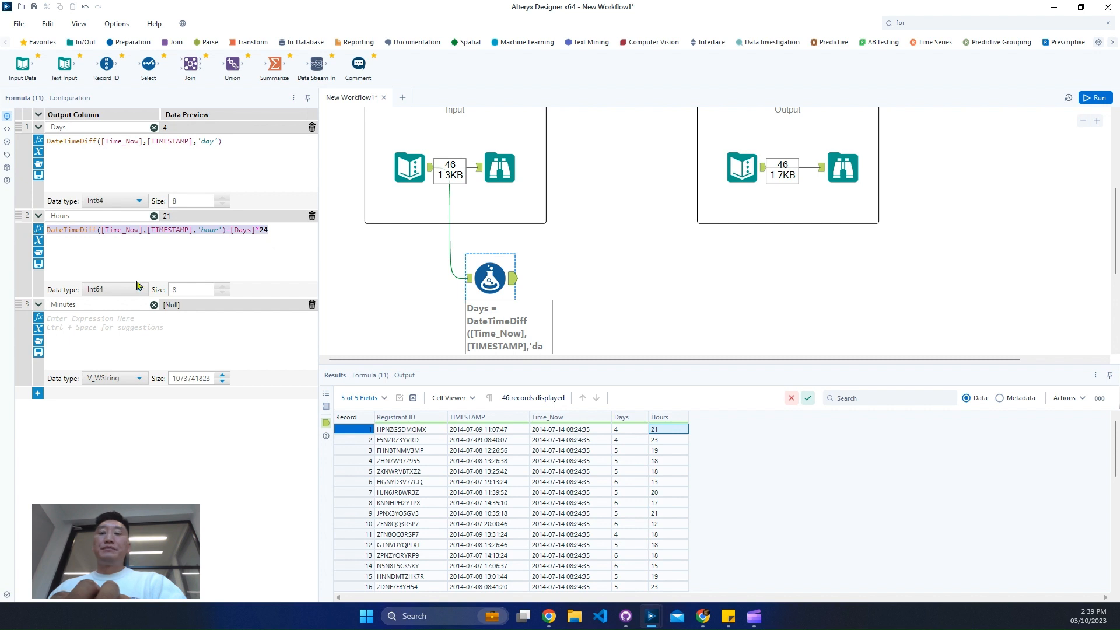
pyautogui.click(159, 324)
pyautogui.hotkey('ctrl', 'v')
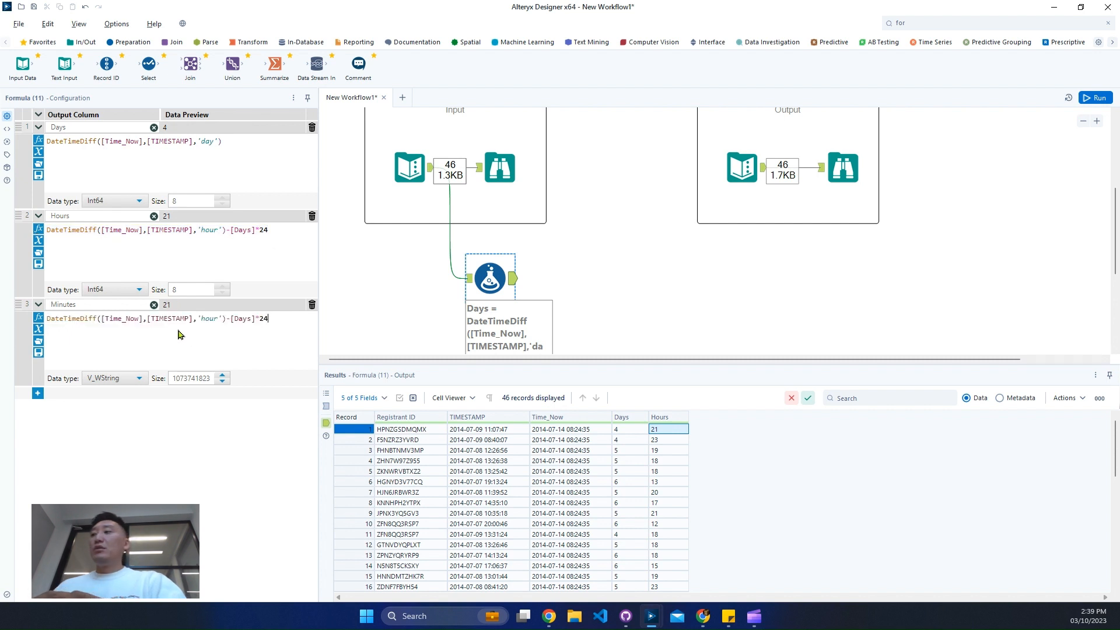
pyautogui.doubleClick(209, 318)
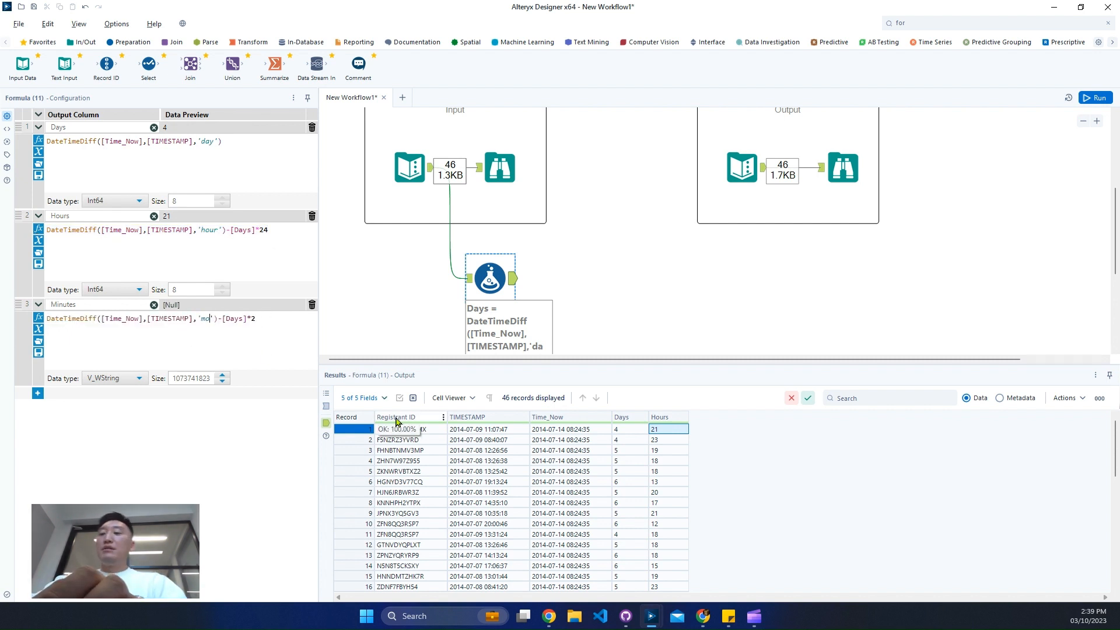
pyautogui.write('m')
pyautogui.write('inute')
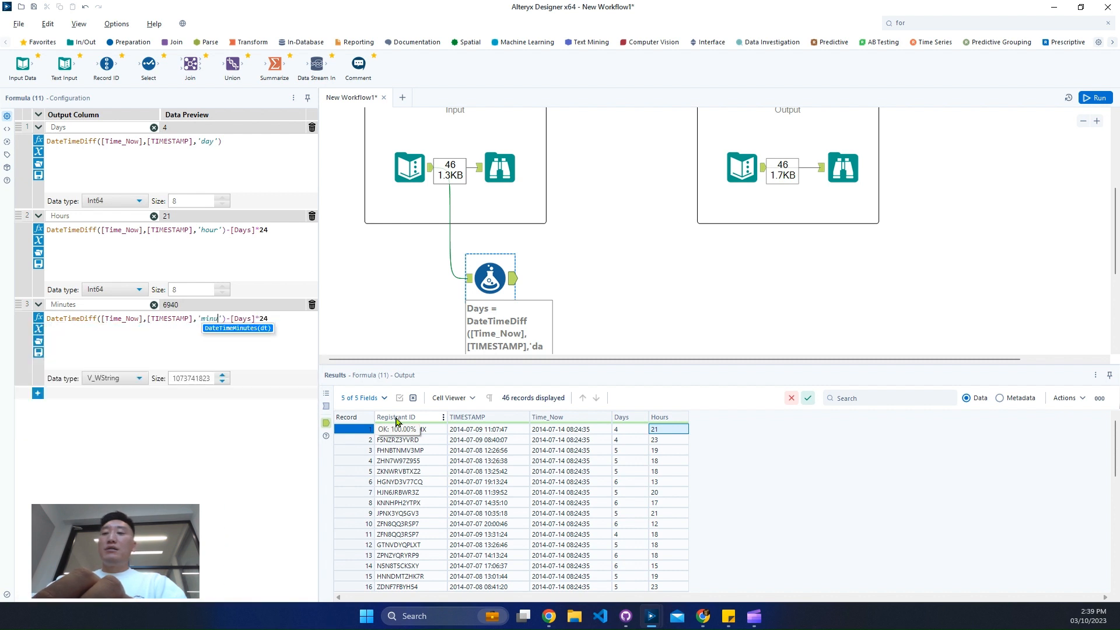
# Extend the Minutes expression so that it subtracts [Days]*24*60 and [Hours]*60 from the minute difference
pyautogui.click(301, 323)
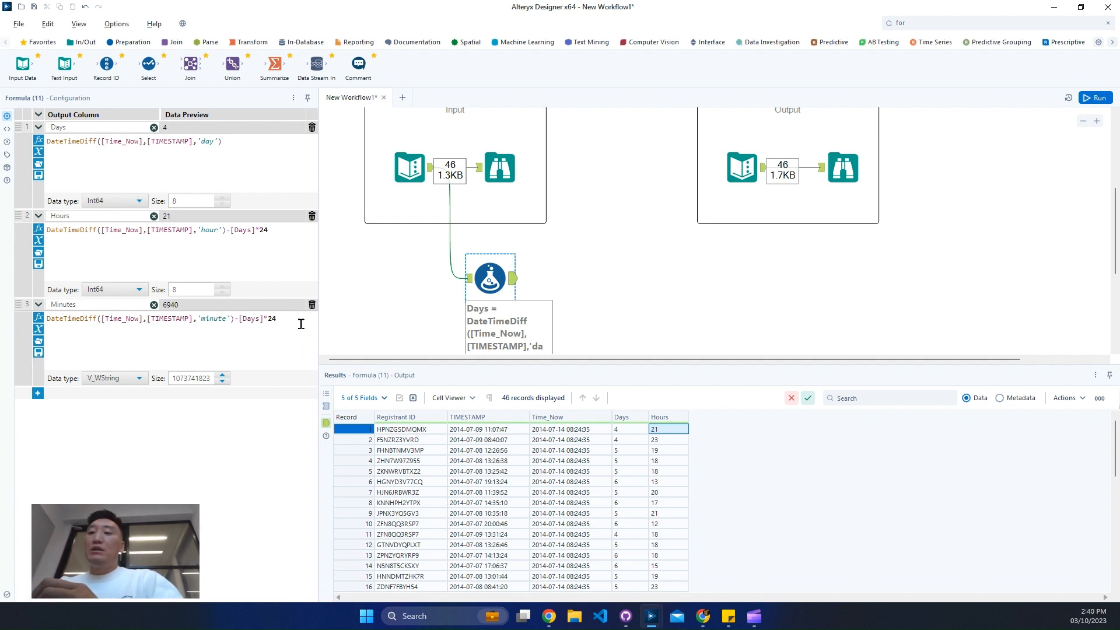
pyautogui.write('*')
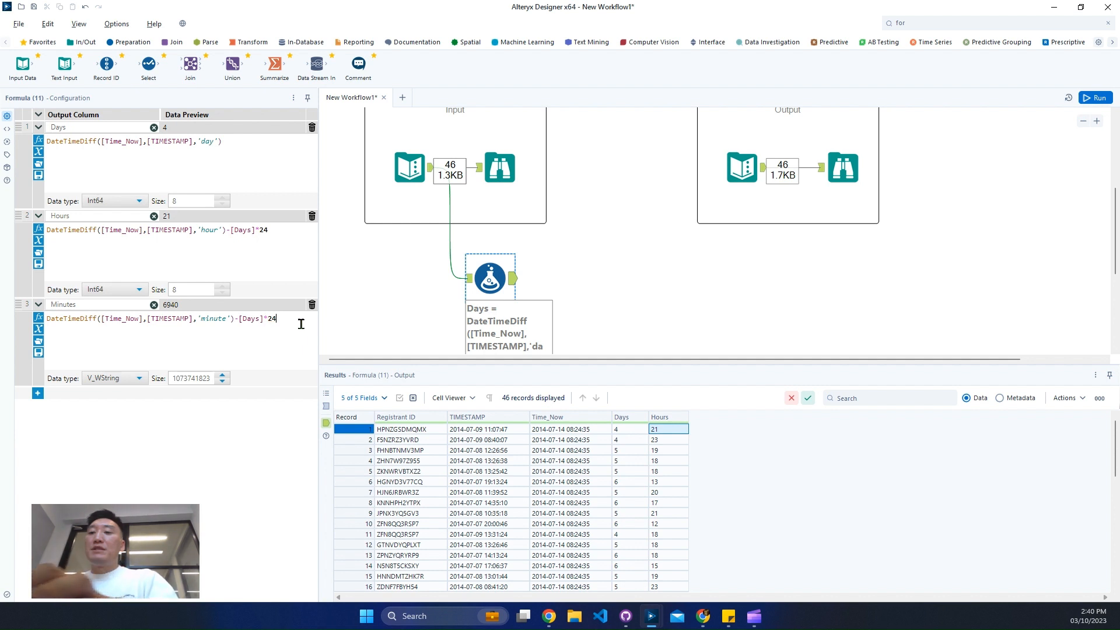
pyautogui.write('60')
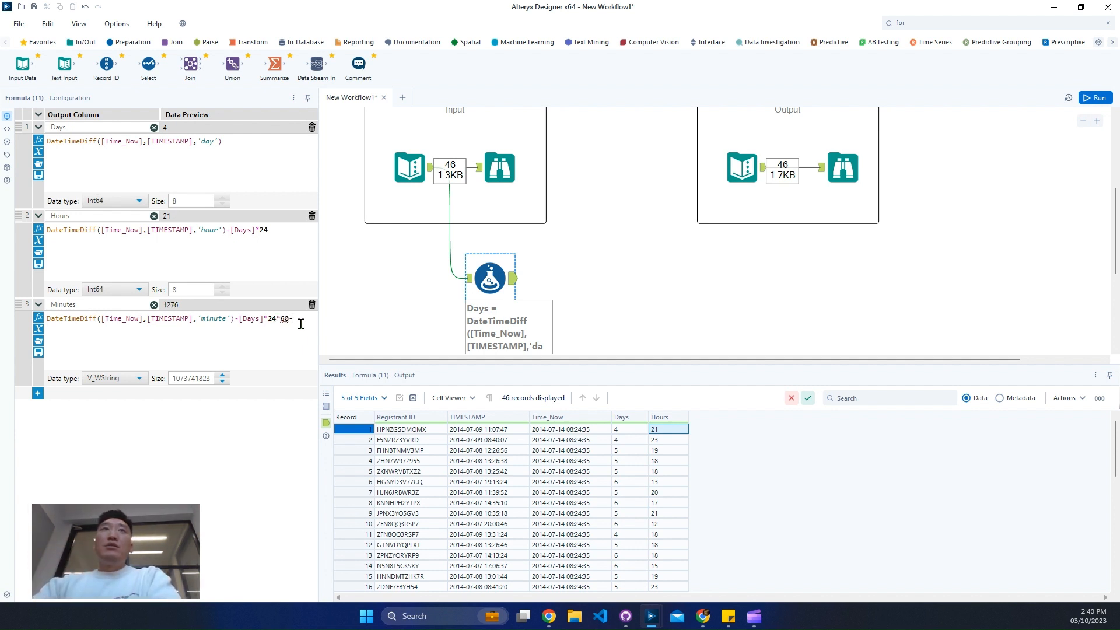
pyautogui.write('-')
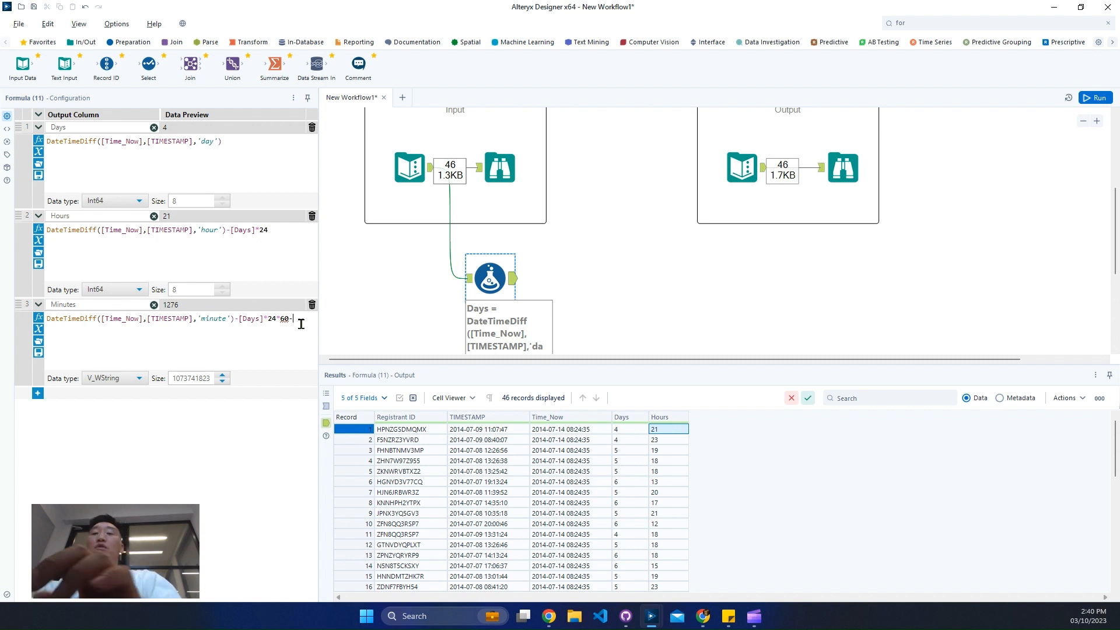
pyautogui.write('hour')
pyautogui.press('Down')
pyautogui.press('Return')
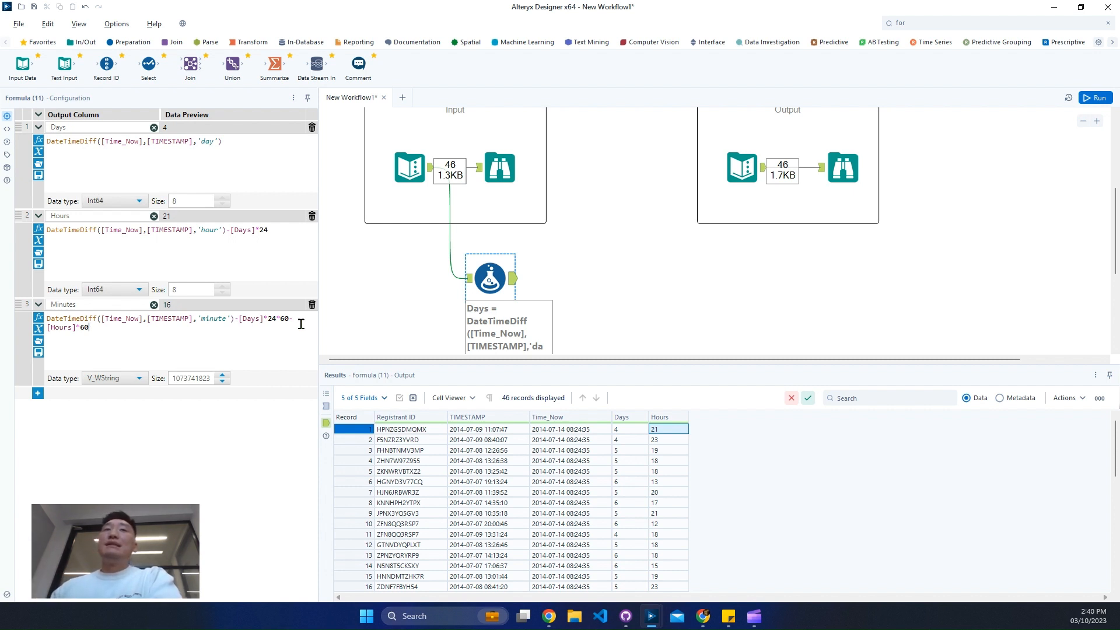
# Set the Minutes column's data type to Int64
pyautogui.click(114, 385)
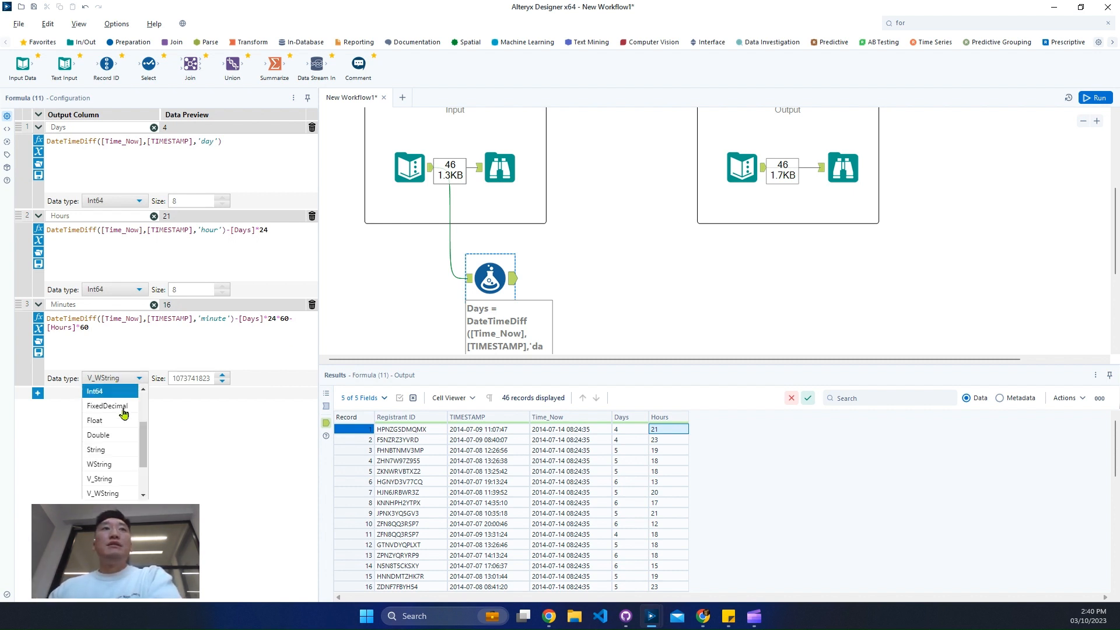
pyautogui.scroll(2, 123, 443)
pyautogui.click(117, 462)
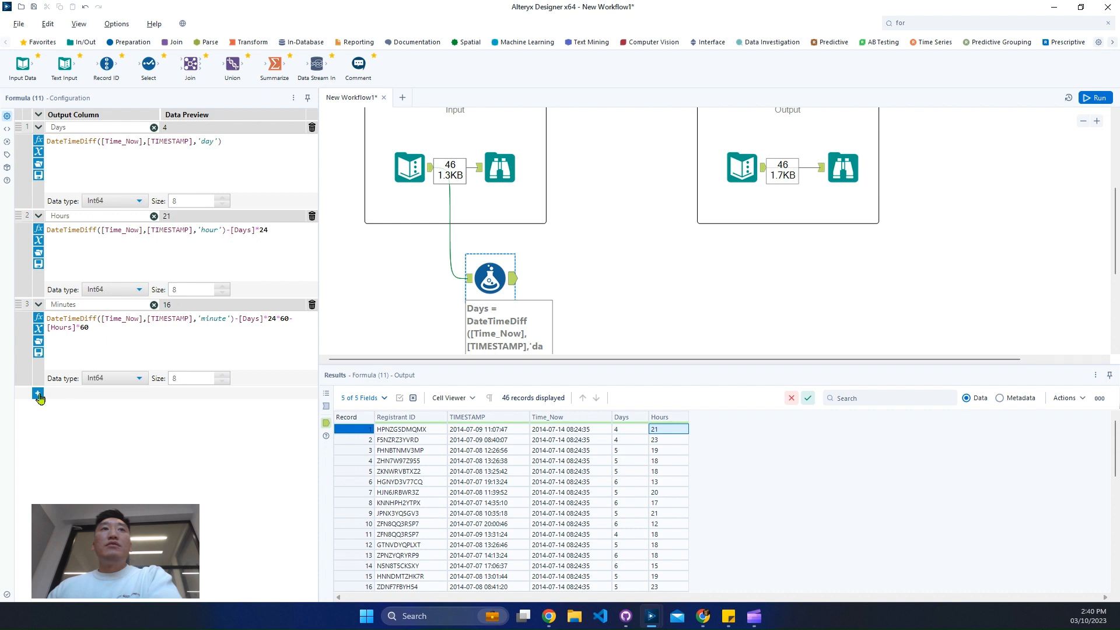
# Add a fourth output column named Seconds to the Formula tool
pyautogui.click(38, 395)
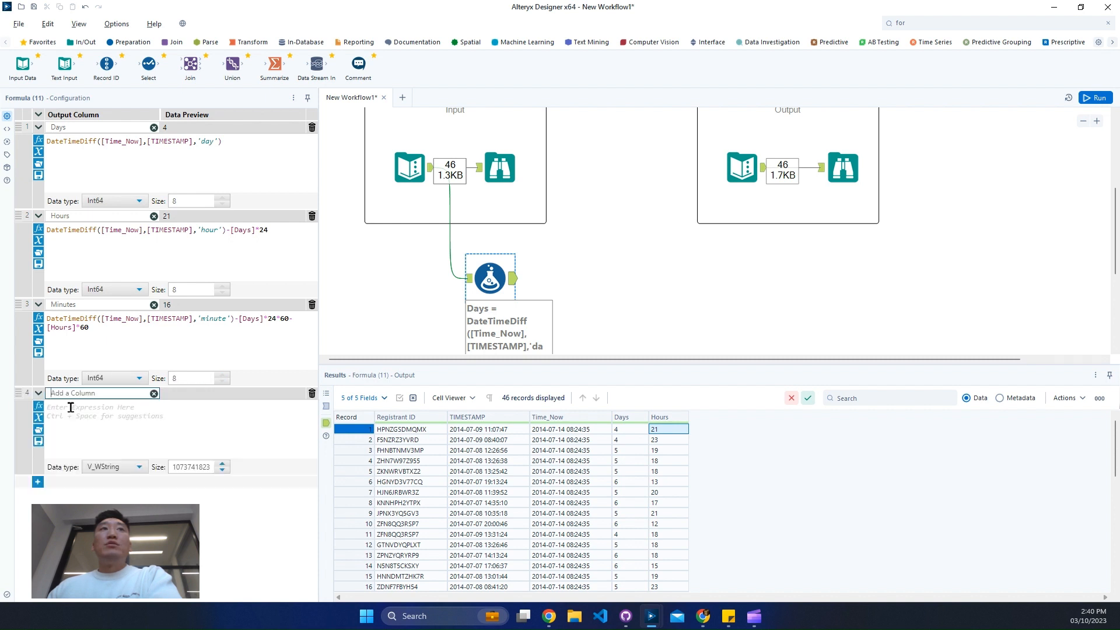
pyautogui.write('Second')
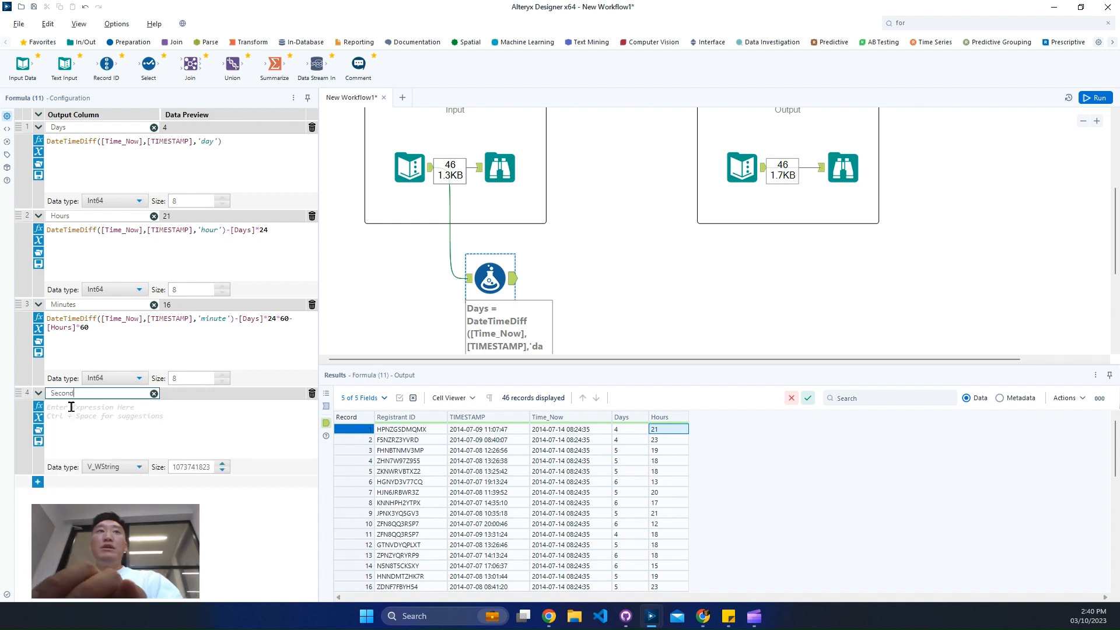
pyautogui.write('s')
# Copy the Minutes expression into the Seconds column and change its DateTimeDiff unit to 'second'
pyautogui.click(119, 350)
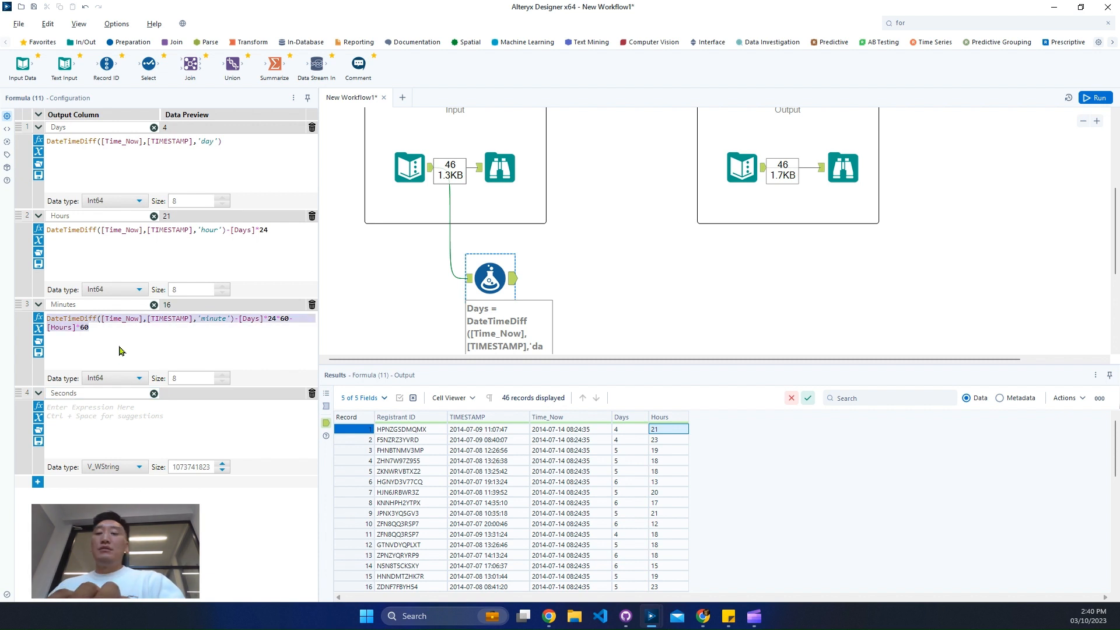
pyautogui.click(117, 412)
pyautogui.hotkey('ctrl', 'v')
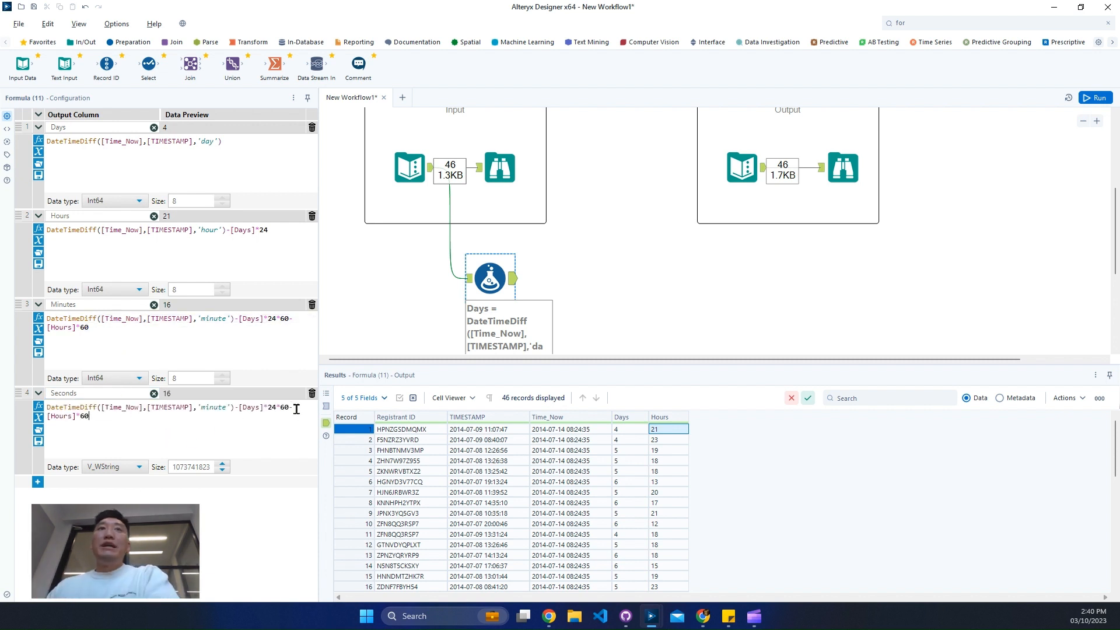
pyautogui.doubleClick(210, 408)
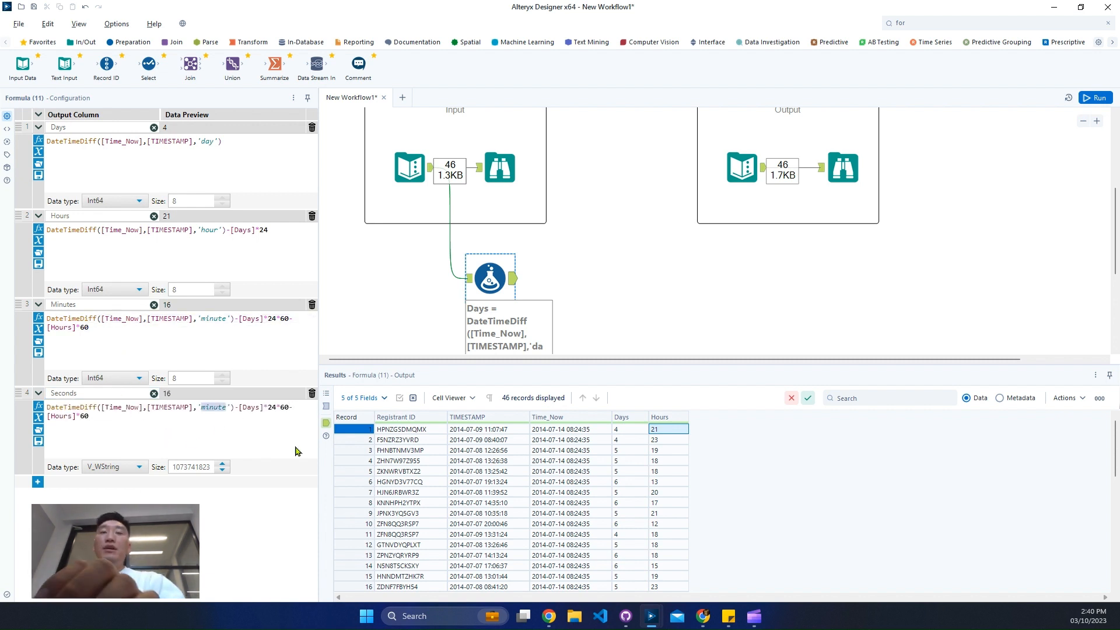
pyautogui.write('second')
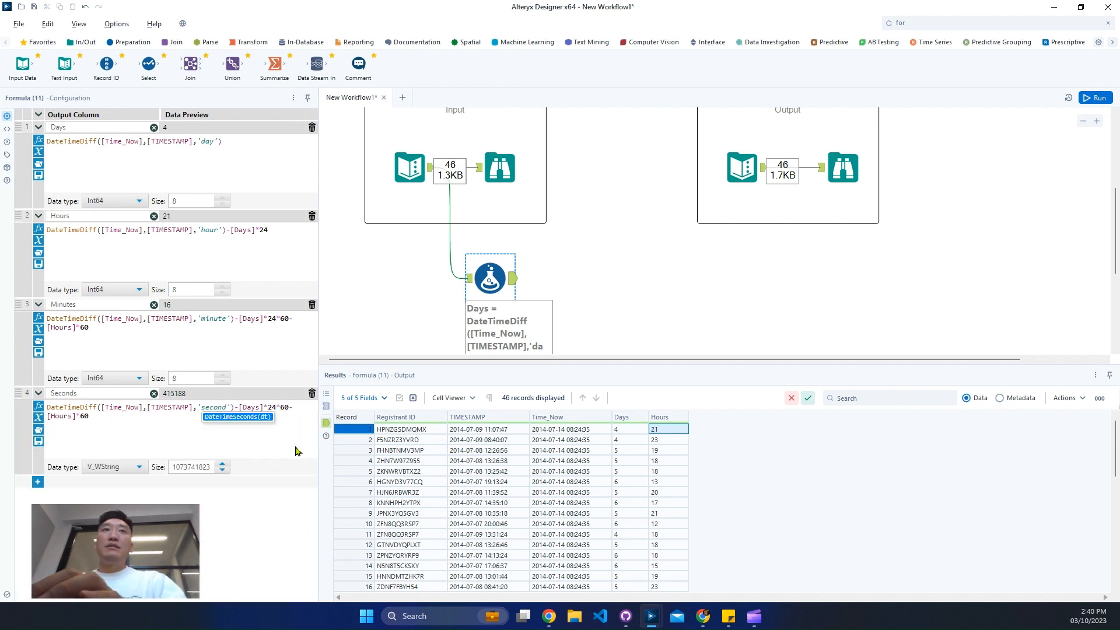
# Extend the Seconds expression so that it subtracts [Days]*24*60*60, [Hours]*60*60 and [Minutes]*60 from the second difference
pyautogui.click(296, 416)
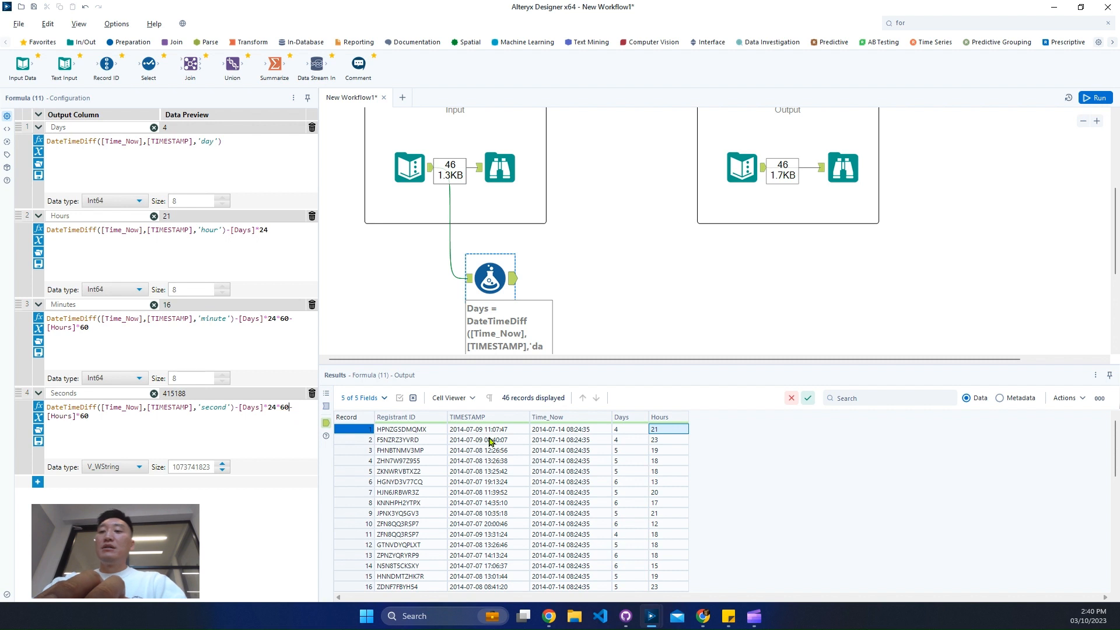
pyautogui.write('60')
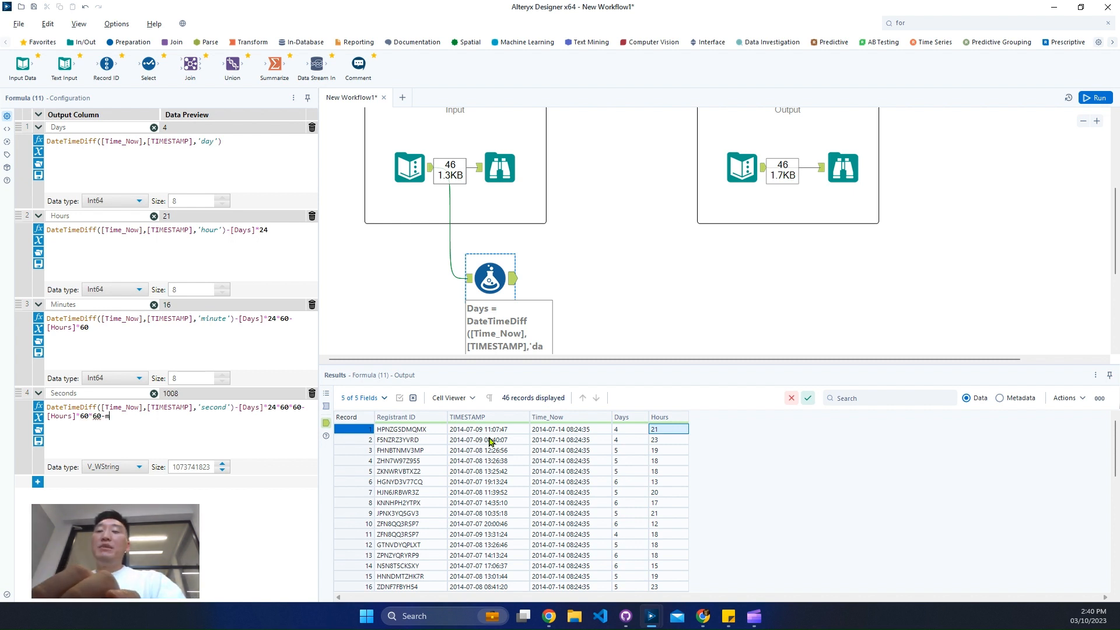
pyautogui.write('[Minutes]')
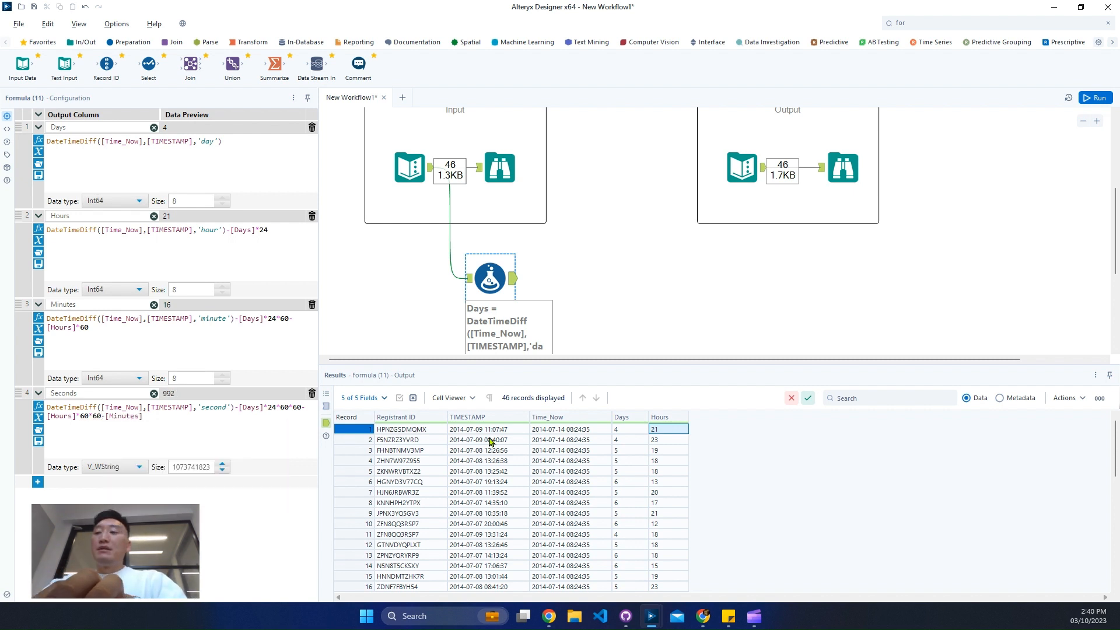
pyautogui.write('*60')
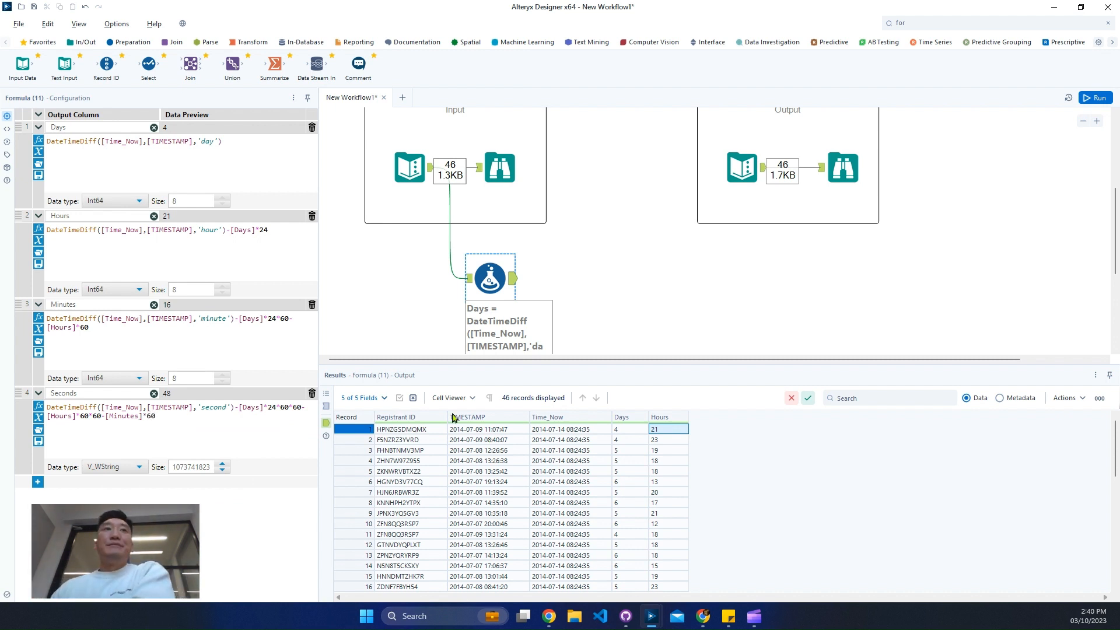
# Set the Seconds column's data type to Int64
pyautogui.click(111, 468)
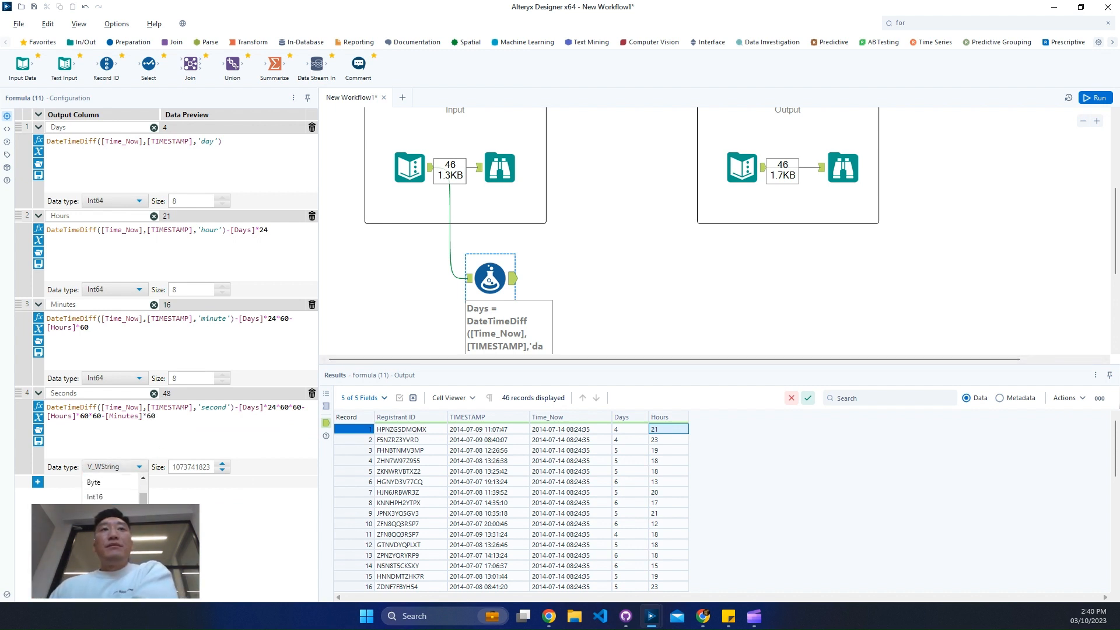
pyautogui.click(96, 553)
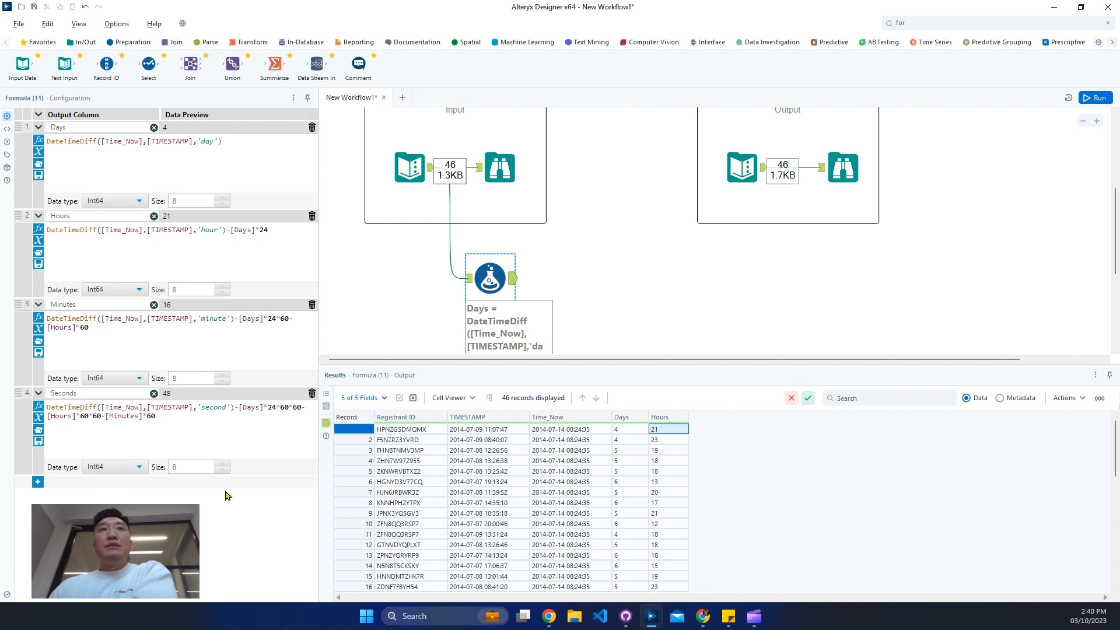
pyautogui.click(257, 434)
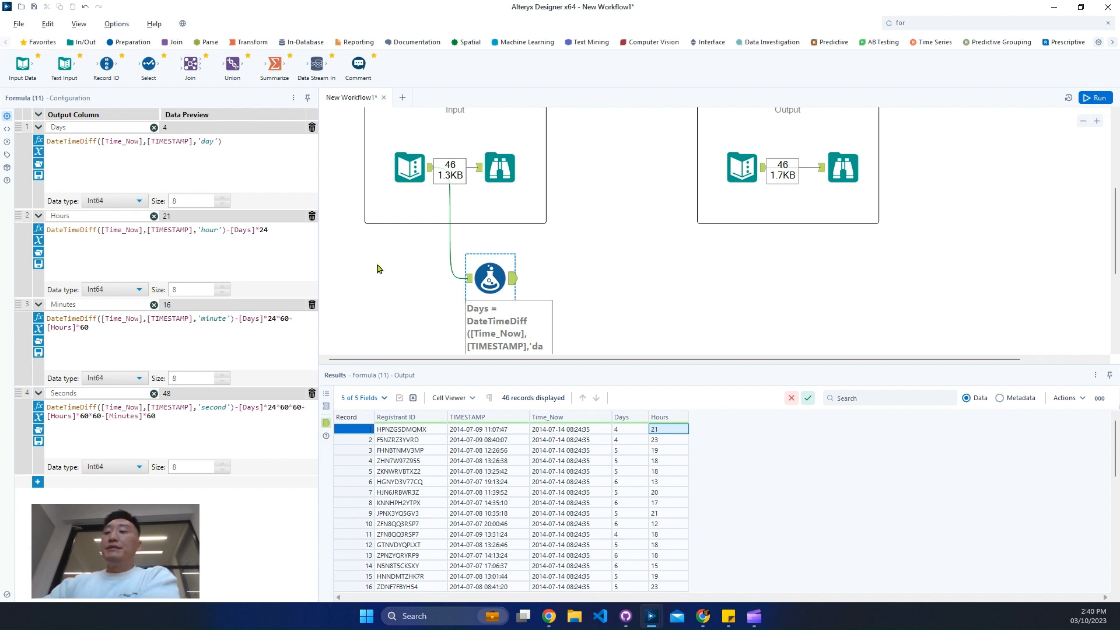
# Break the Hours and Minutes expressions into separate lines so each subtracted term starts on its own line
pyautogui.press('Return')
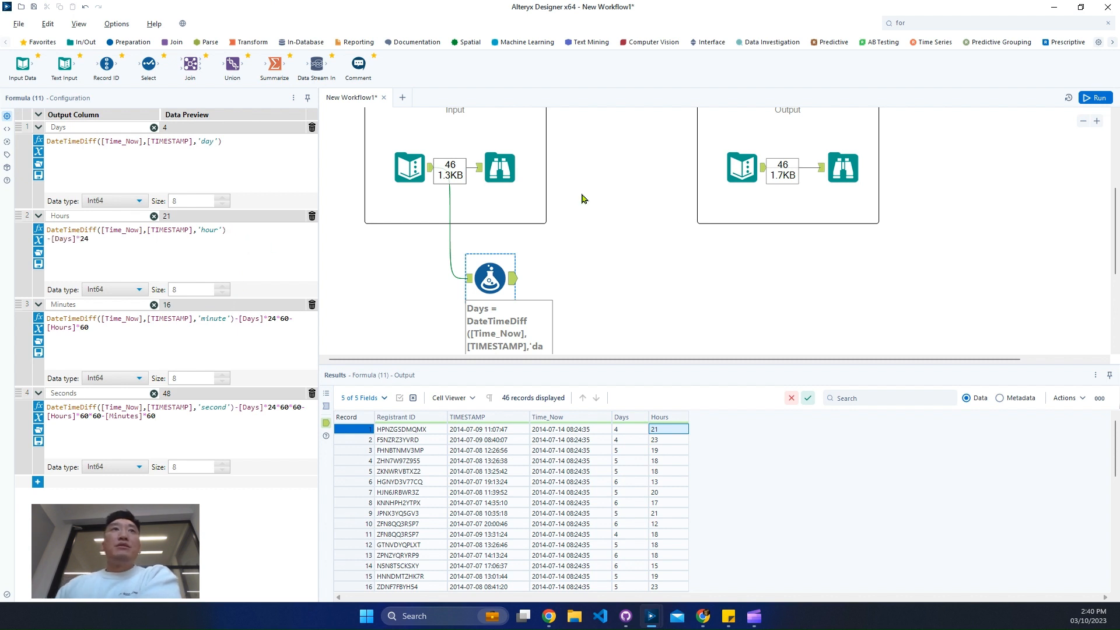
pyautogui.press('Return')
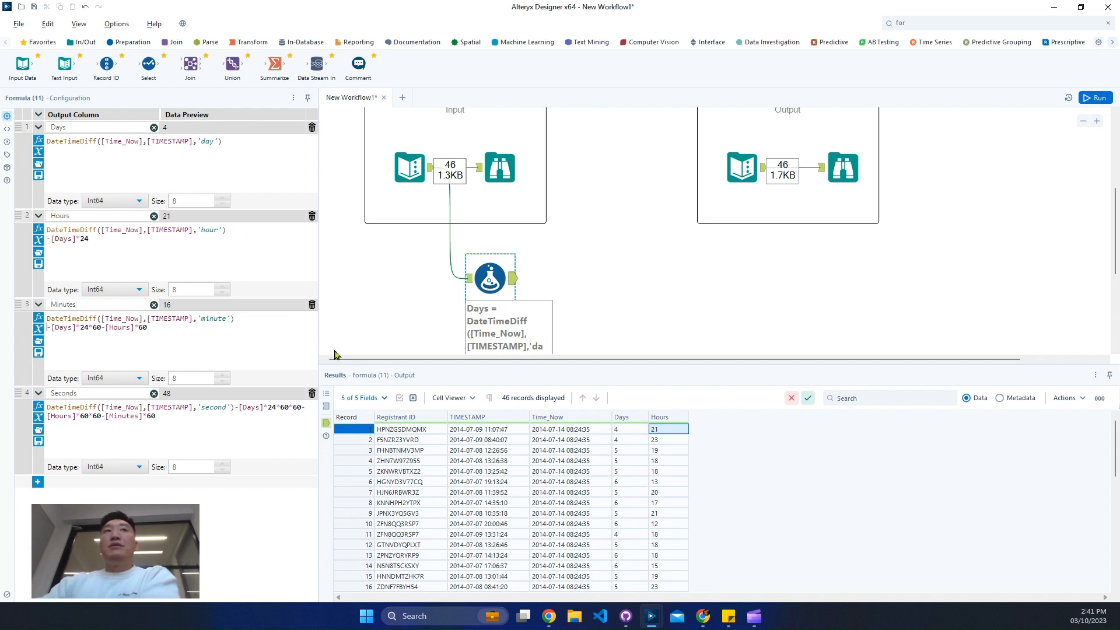
pyautogui.press('Return')
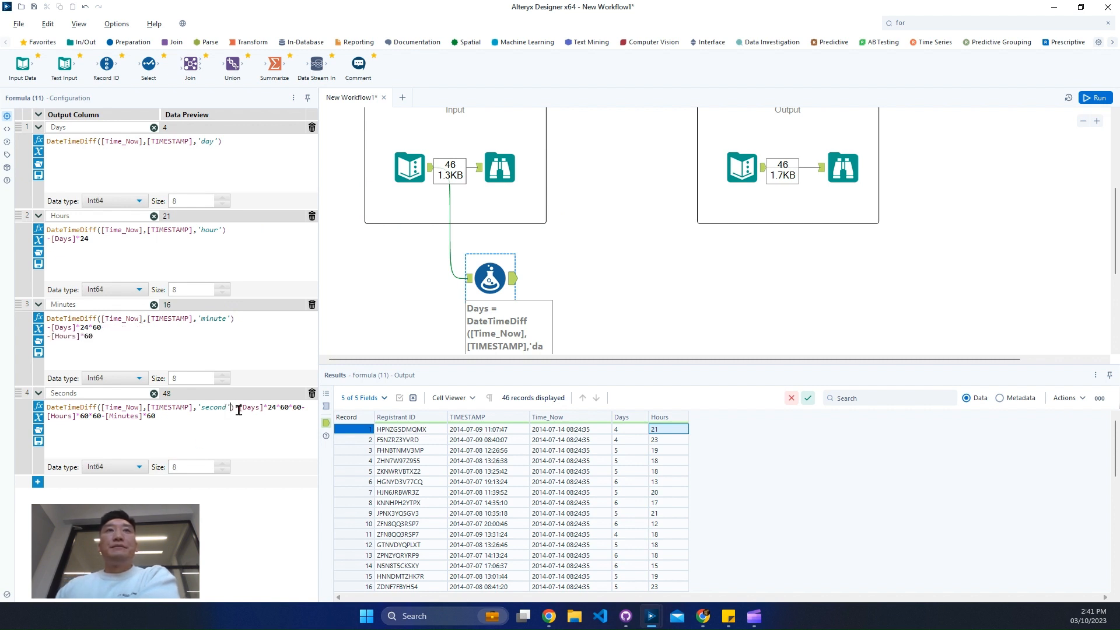
# Break the Seconds expression into separate lines before the [Days], [Hours] and [Minutes] subtraction terms
pyautogui.press('Return')
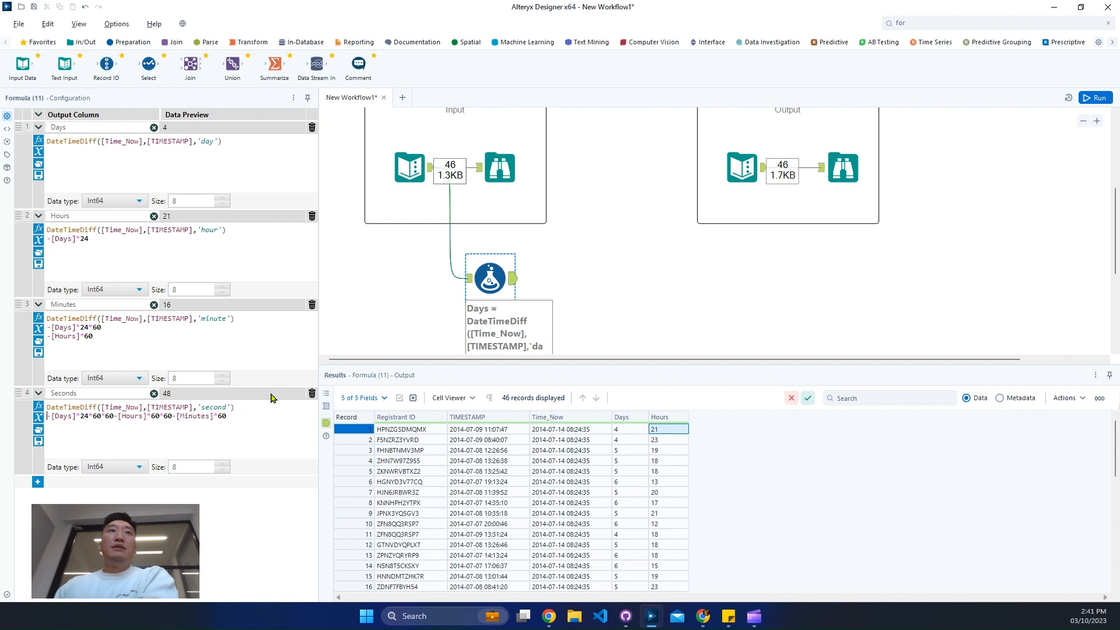
pyautogui.click(114, 416)
pyautogui.press('Return')
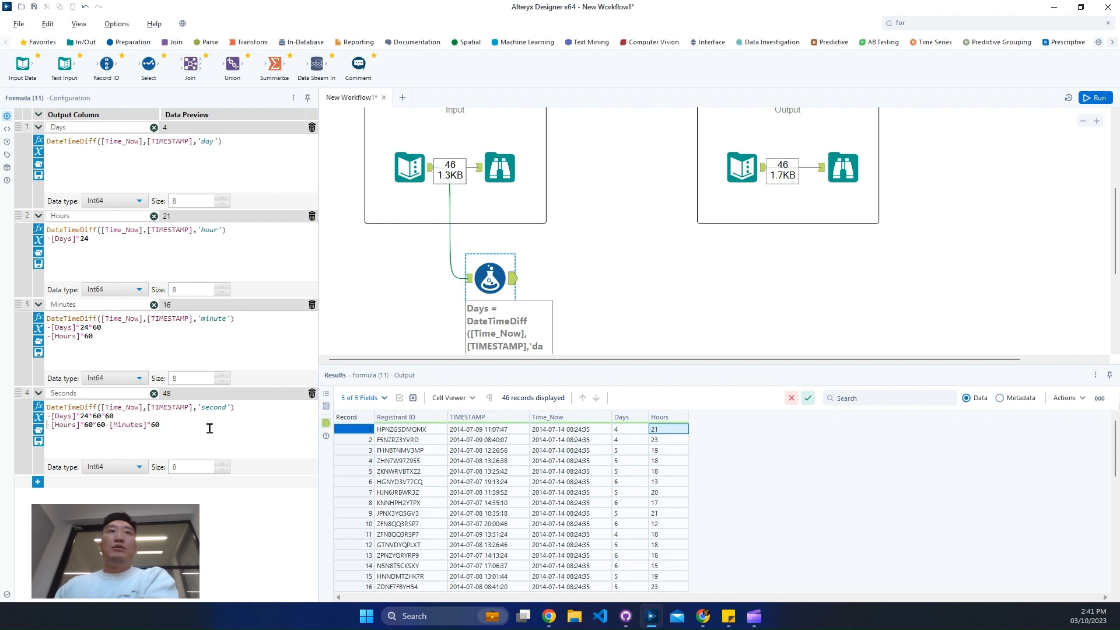
pyautogui.click(105, 426)
pyautogui.press('Return')
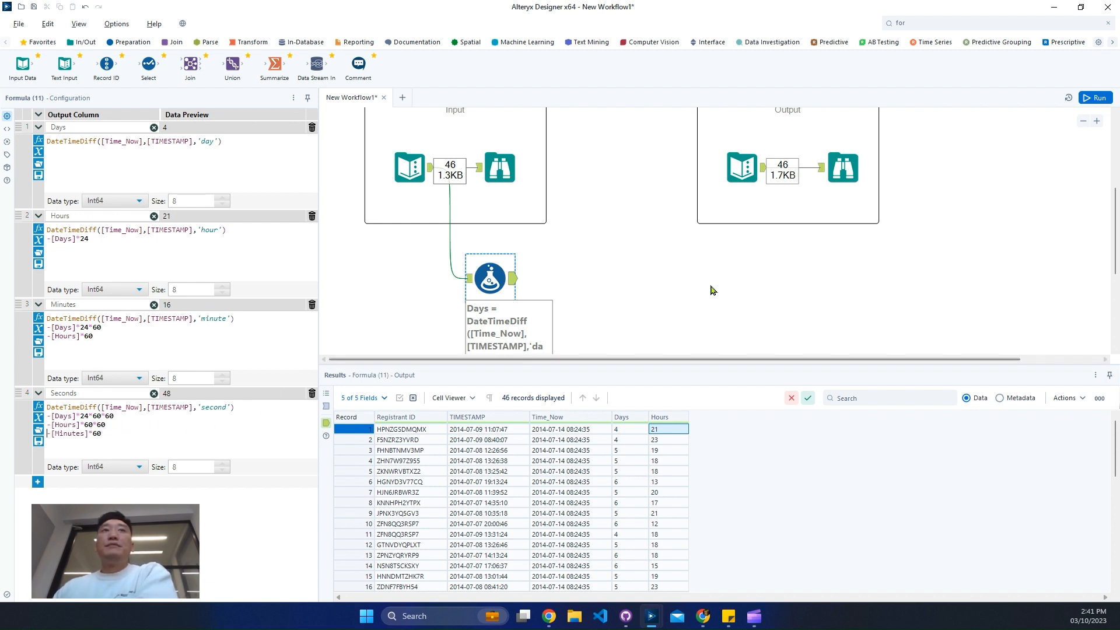
# Run the workflow and inspect the first record of the Formula tool's output
pyautogui.click(1095, 98)
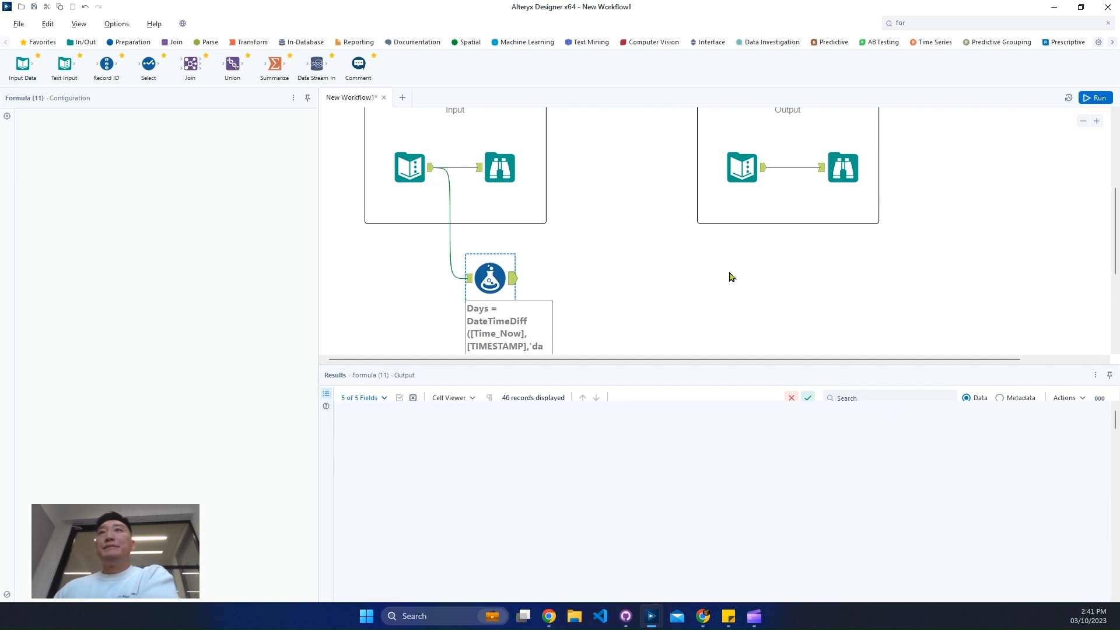
pyautogui.click(511, 279)
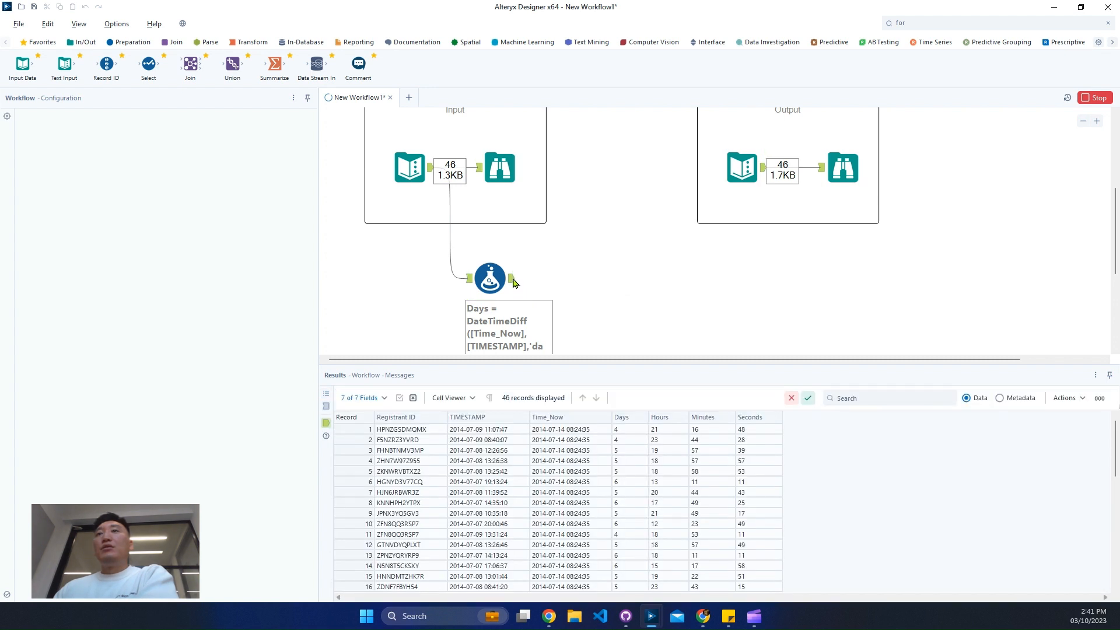
pyautogui.click(368, 428)
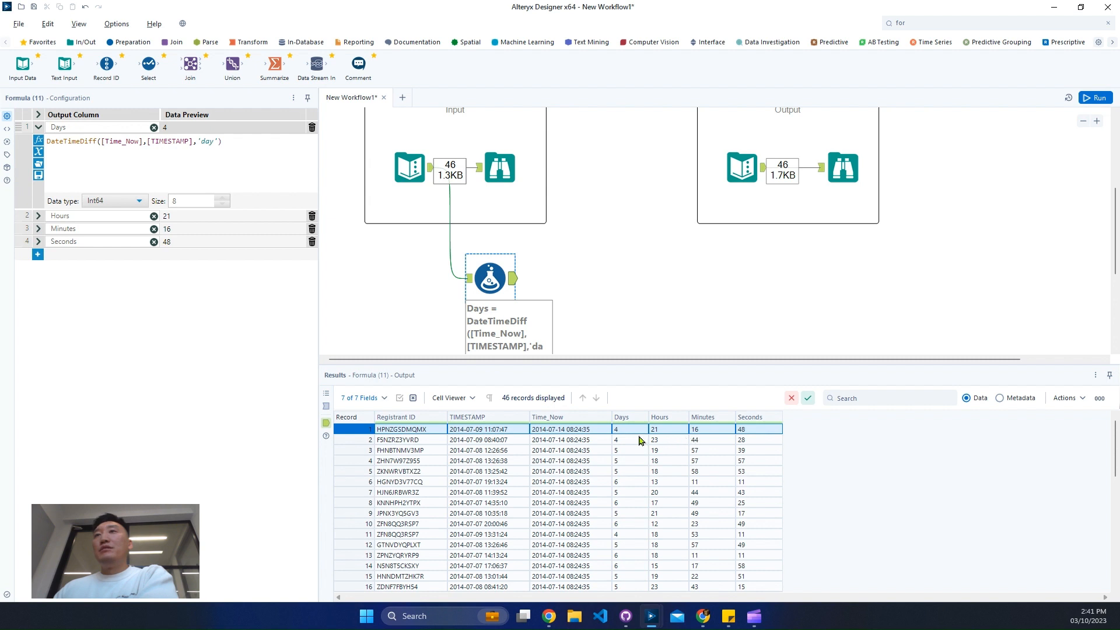
# Compare the Hours, Minutes and Seconds values in the expected output's Browse tool with the Formula tool's output
pyautogui.click(857, 178)
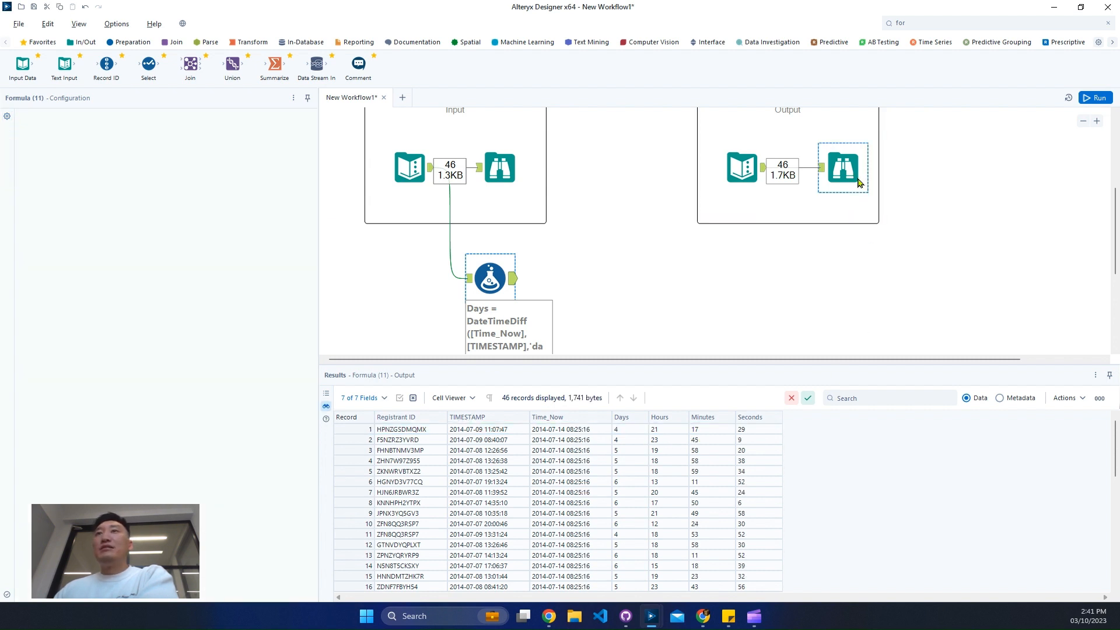
pyautogui.click(669, 431)
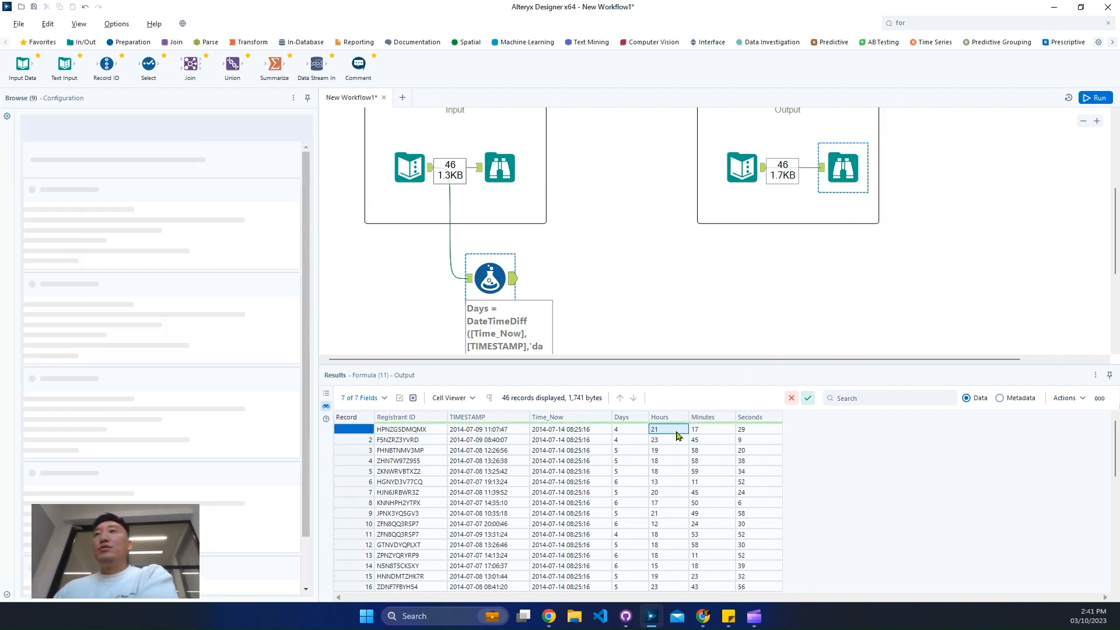
pyautogui.click(764, 432)
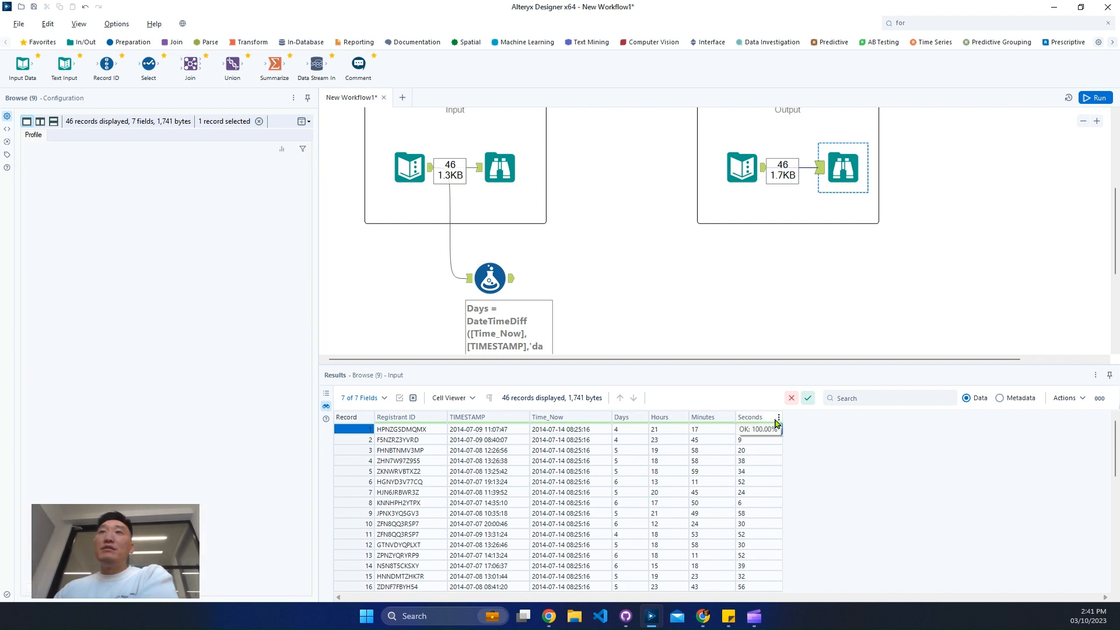
pyautogui.click(410, 431)
pyautogui.click(707, 431)
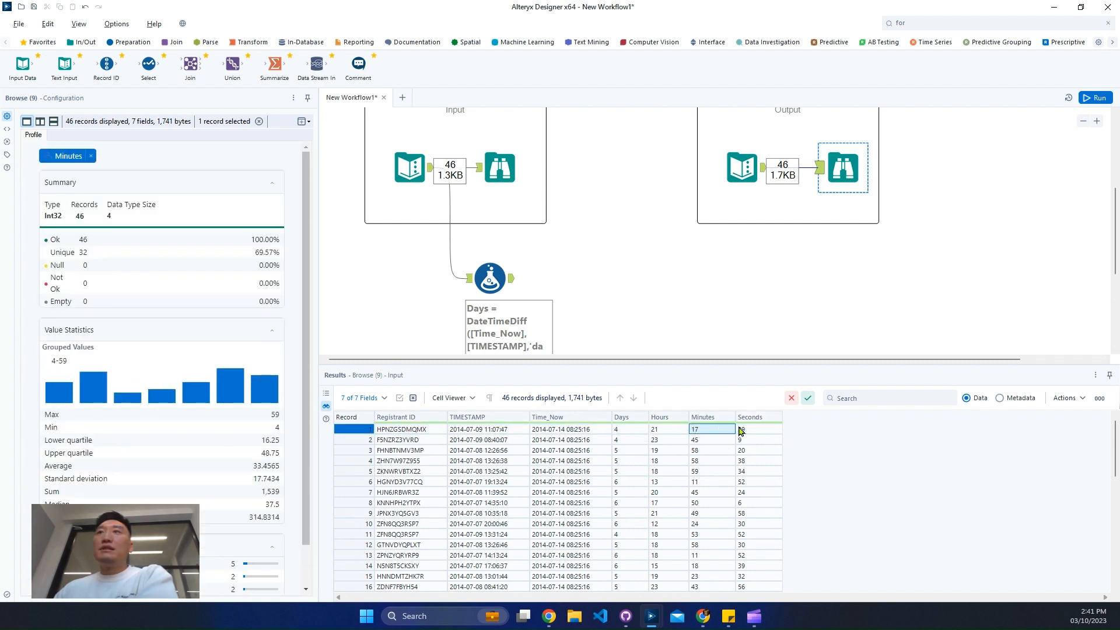
pyautogui.click(756, 432)
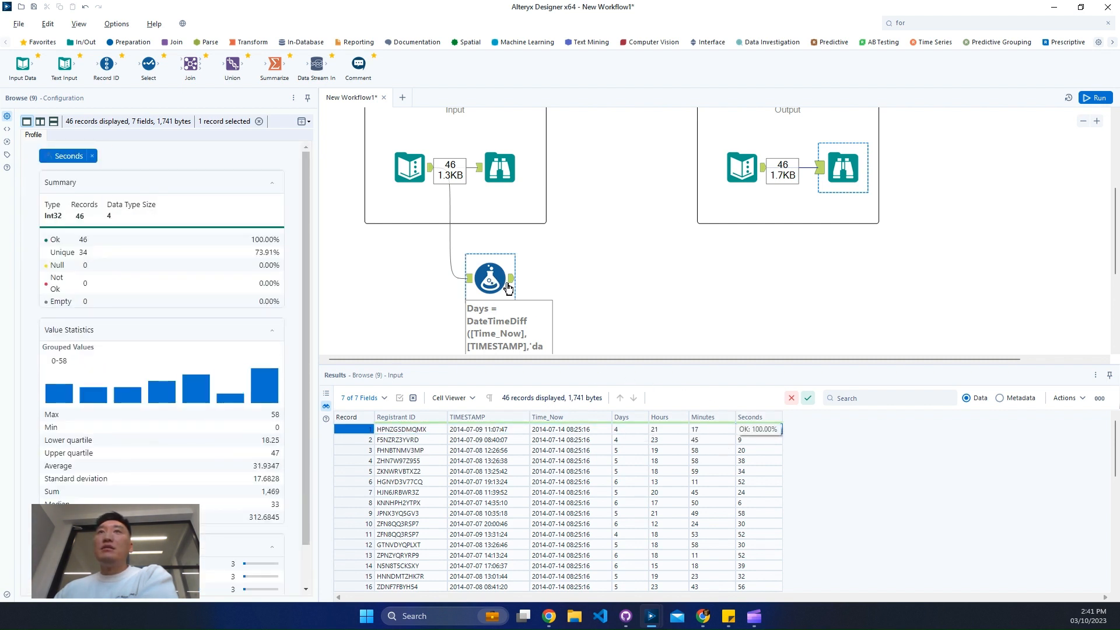
pyautogui.click(508, 282)
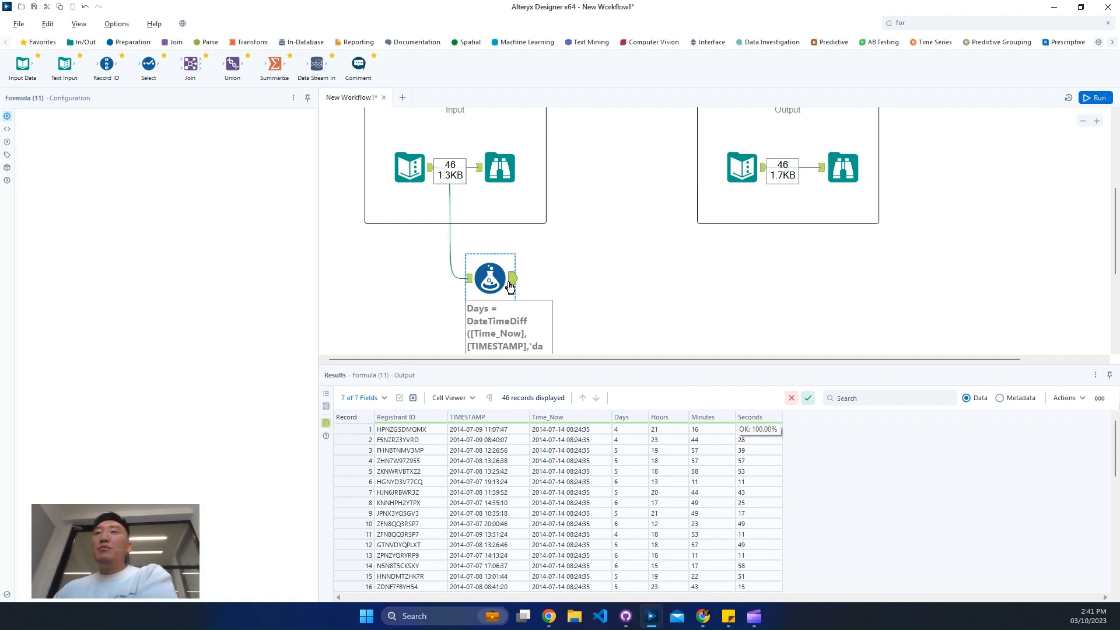
pyautogui.click(838, 178)
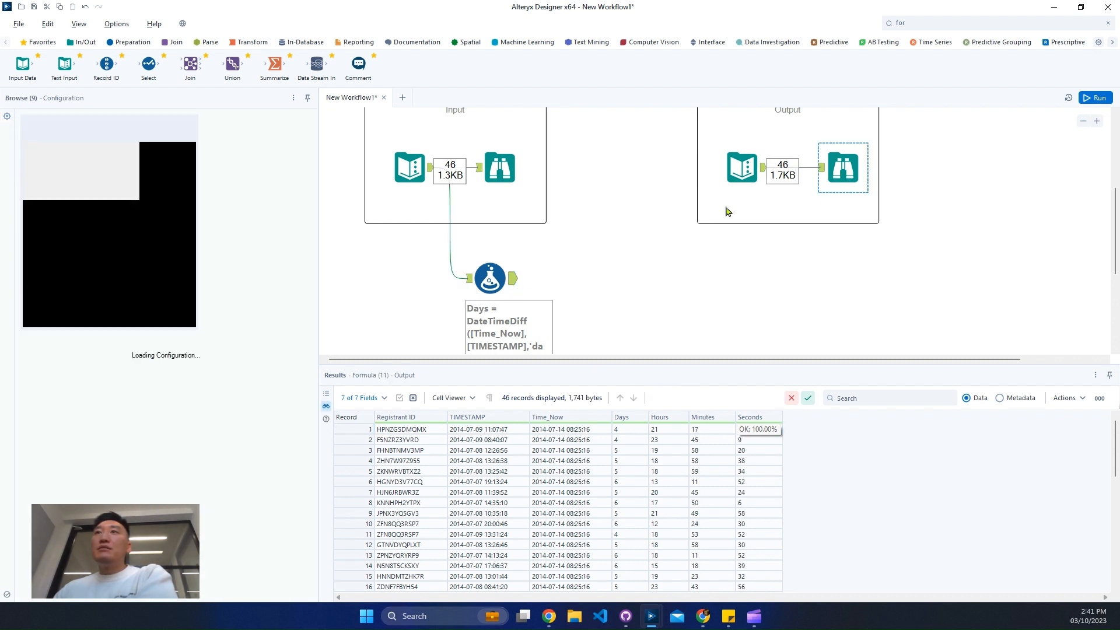
pyautogui.click(512, 289)
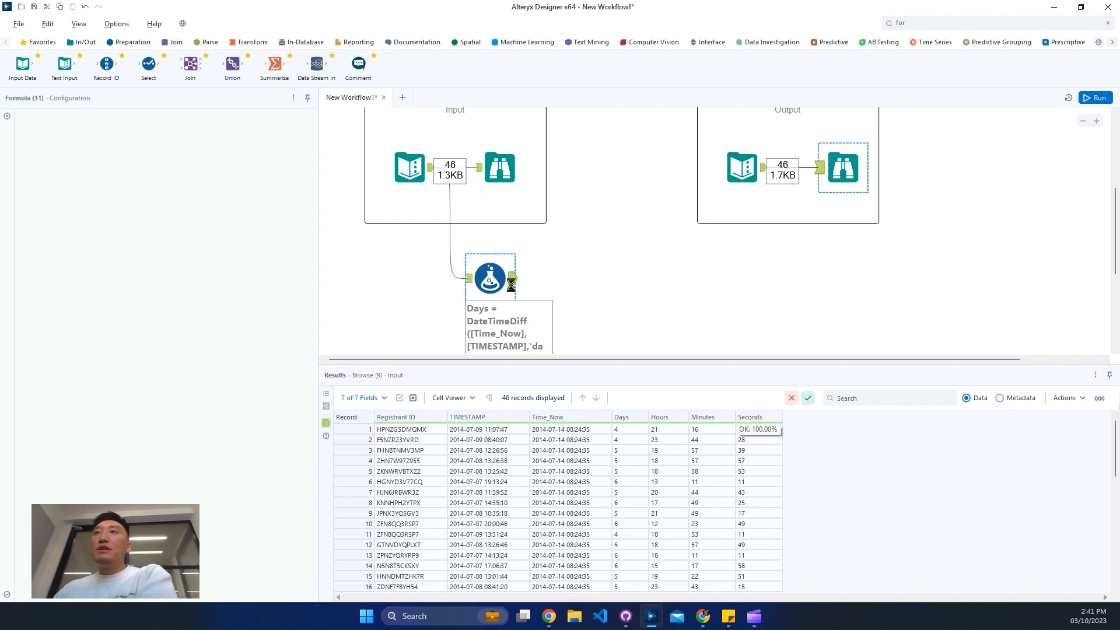
pyautogui.click(843, 175)
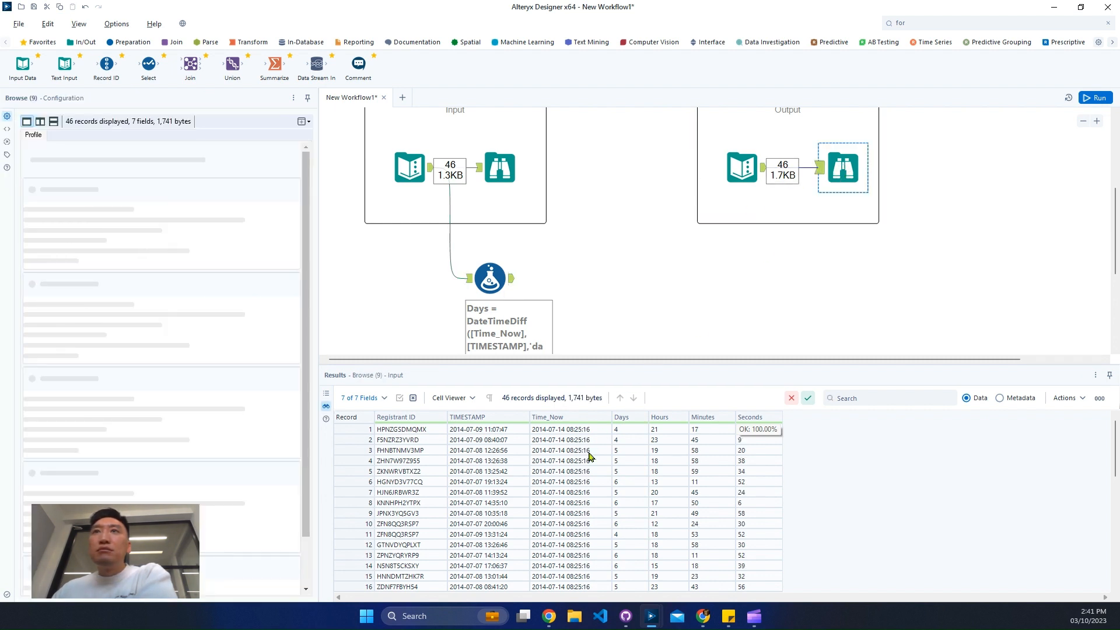
# Compare the Time_Now values in the expected output with those in the Input section's Browse tool
pyautogui.click(588, 432)
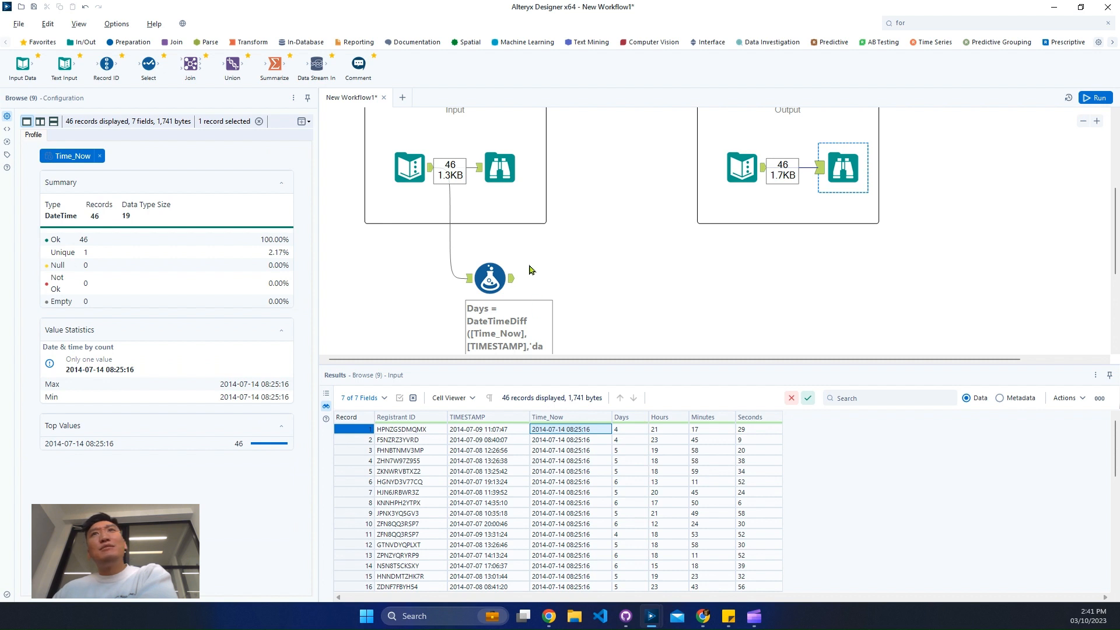
pyautogui.click(500, 183)
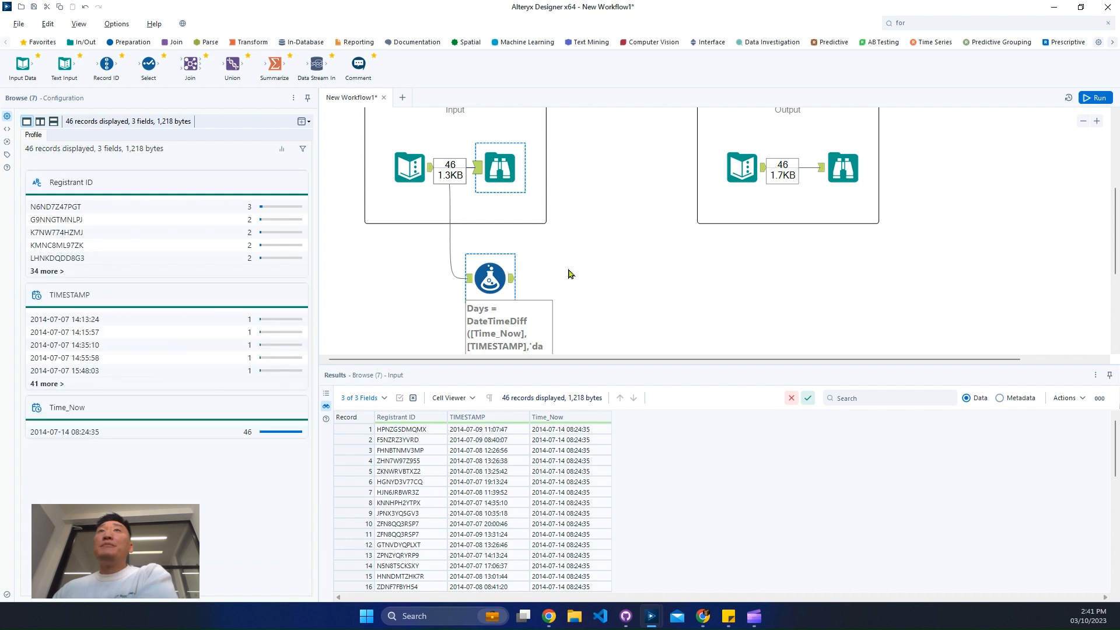
pyautogui.scroll(3, 570, 273)
pyautogui.scroll(-2, 570, 273)
pyautogui.click(755, 216)
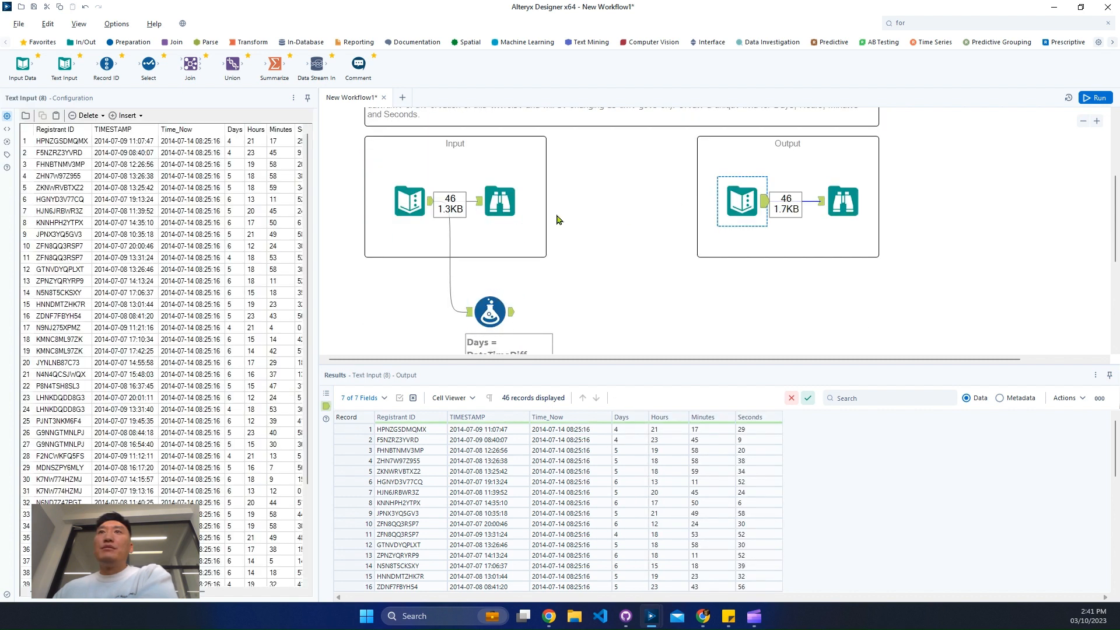
pyautogui.click(500, 214)
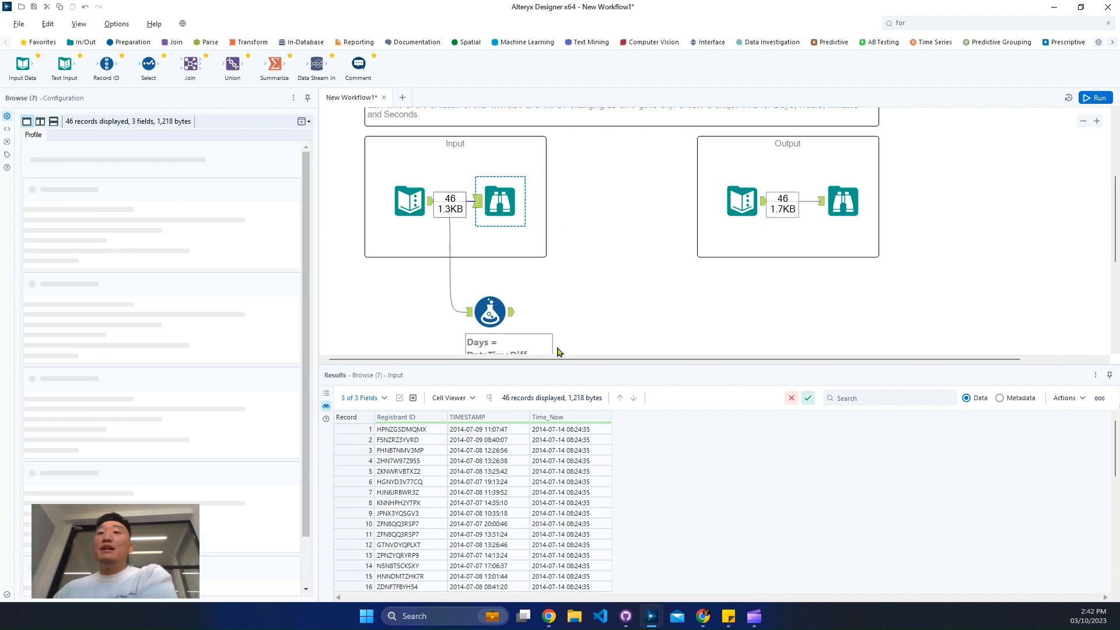
pyautogui.scroll(-1, 577, 329)
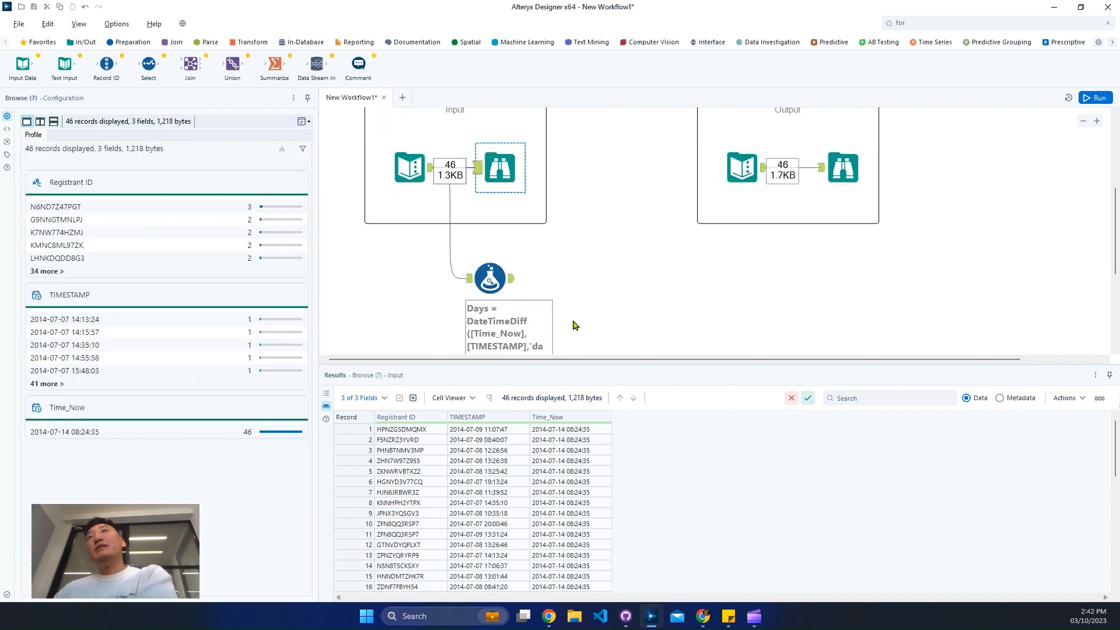
# Move the Formula tool slightly right and down on the canvas
pyautogui.click(487, 273)
pyautogui.moveTo(487, 273); pyautogui.dragTo(507, 283)
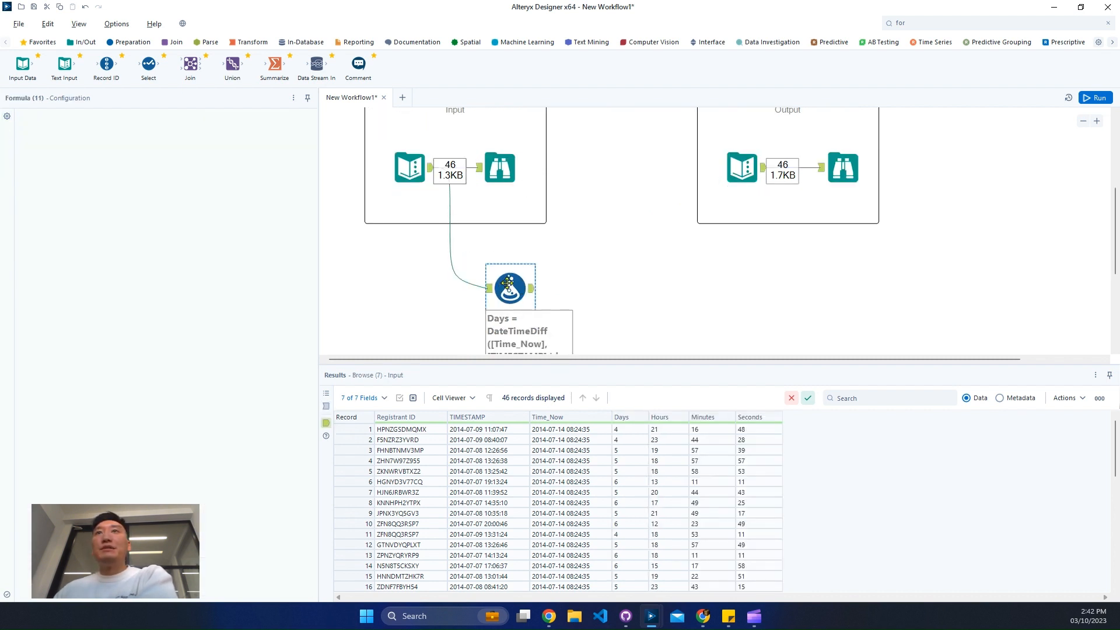